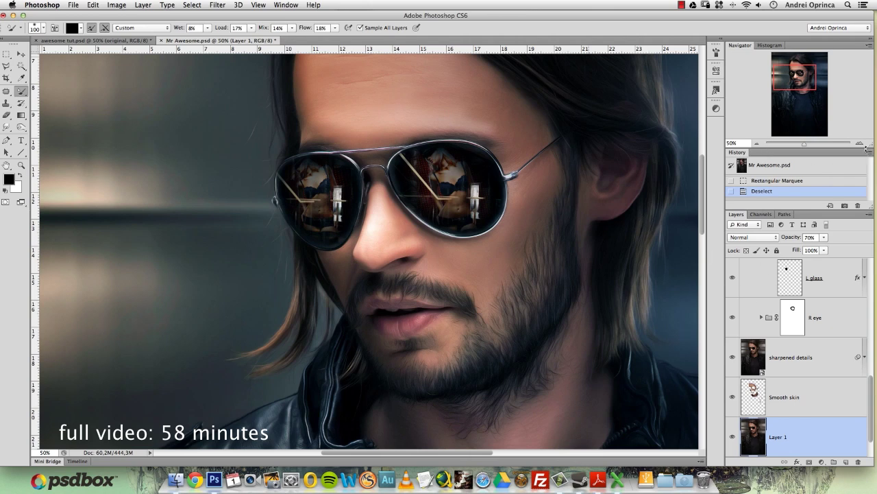
Zoom in on the face, then toggle Layer 1 and the Background-only view to compare original and retouched.
left_click(860, 143)
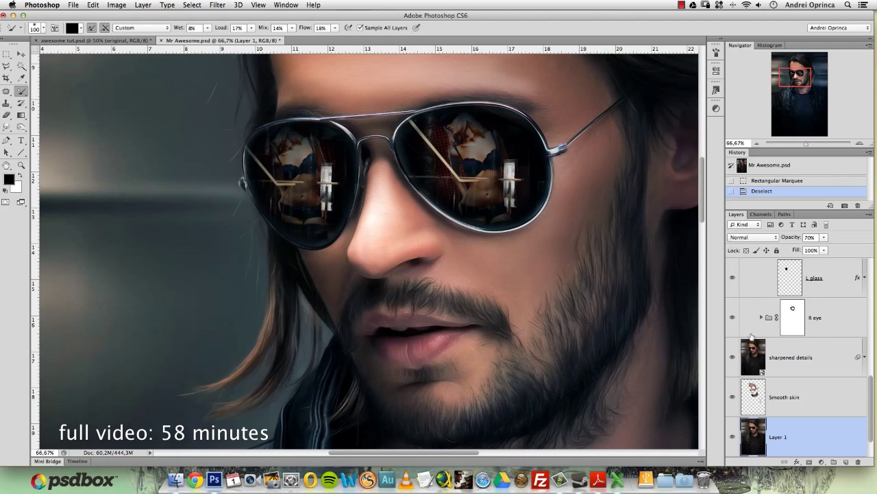
left_click(733, 437)
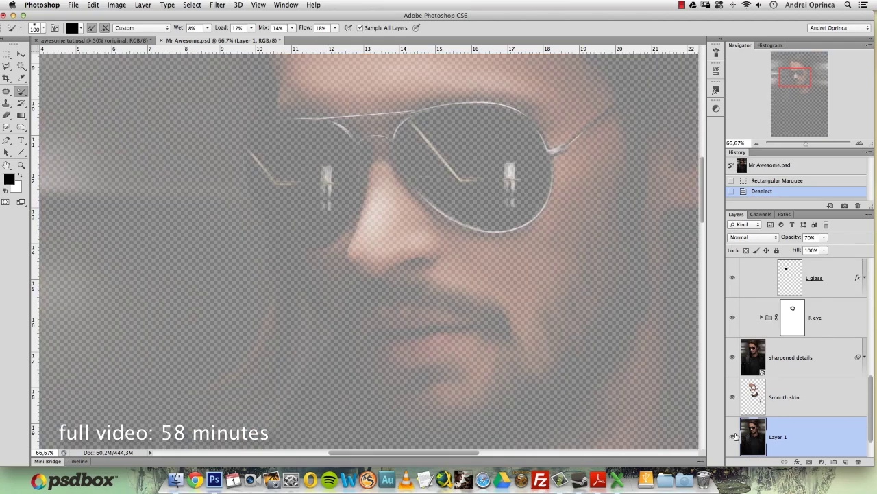
left_click(732, 437)
scroll(868, 381, "down", 2)
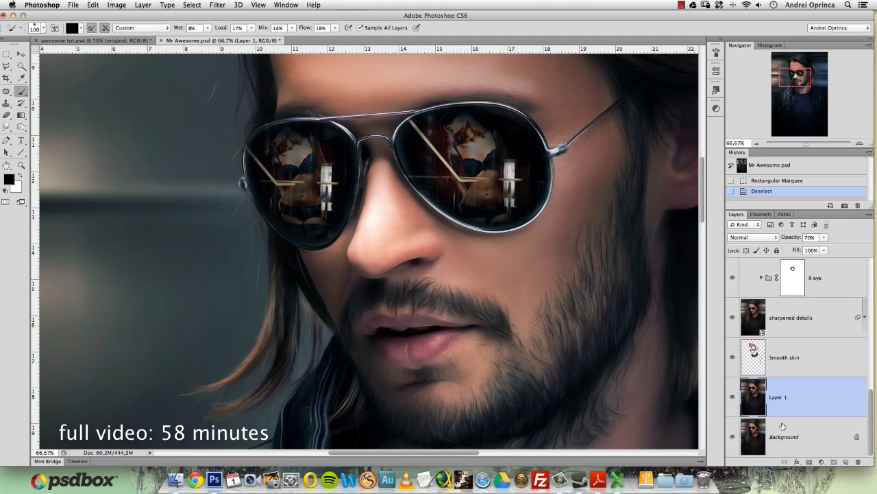
left_click(813, 435)
left_click(732, 438, "alt")
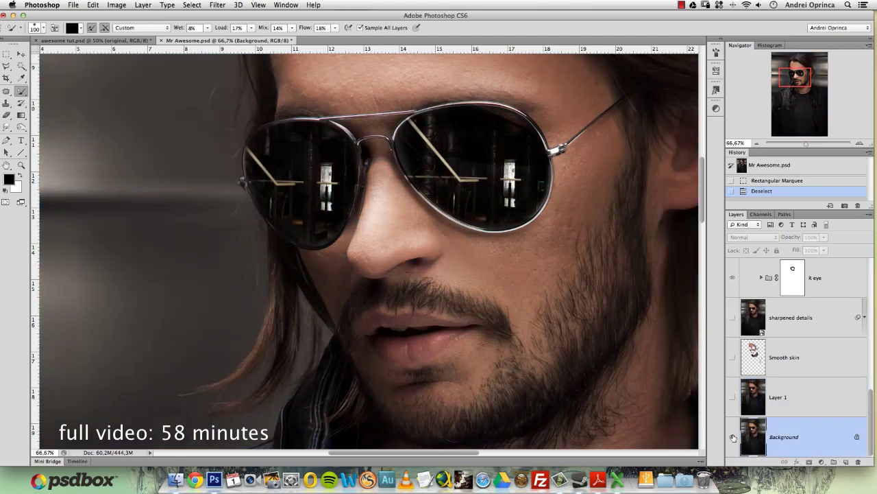
left_click(733, 438, "alt")
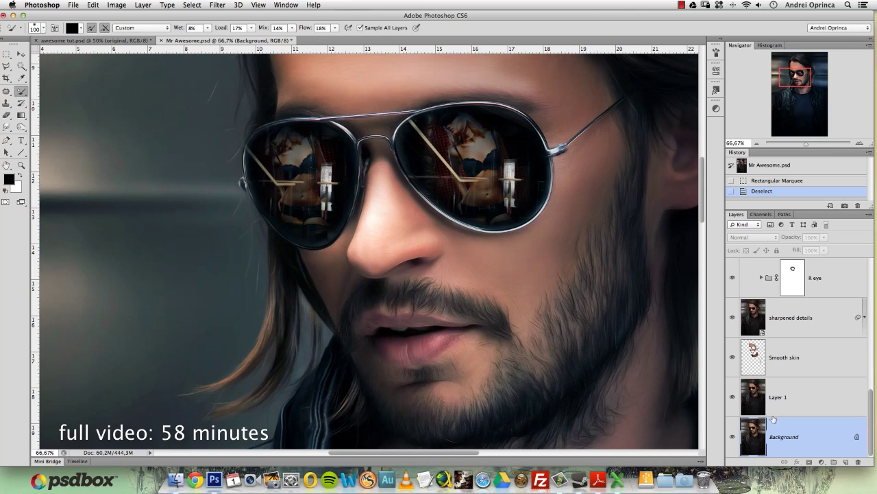
left_click(732, 437, "alt")
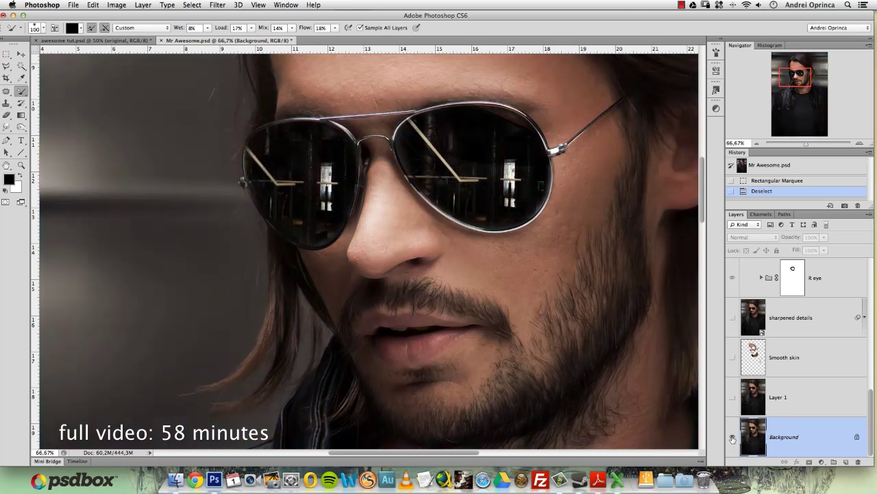
left_click(732, 436, "alt")
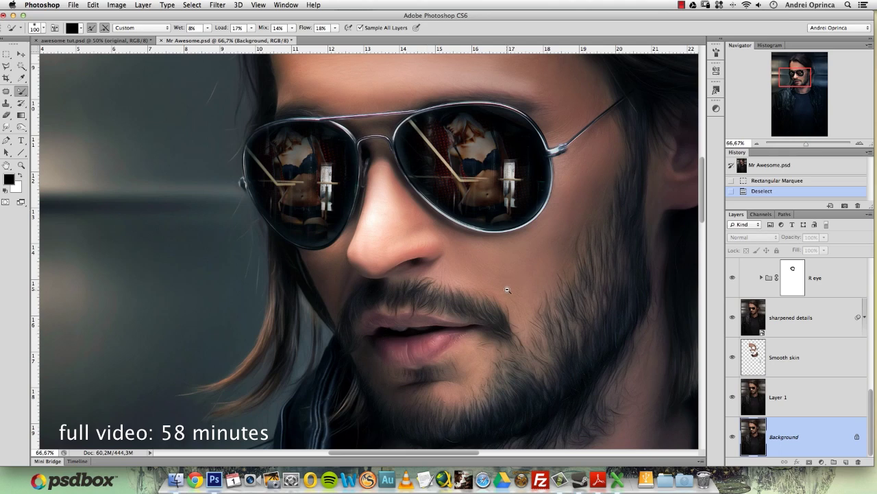
Zoom out to 33.33%, then to 100% and 66.67%, comparing the unretouched photo again.
left_click(507, 289, "alt")
left_click(507, 289, "alt")
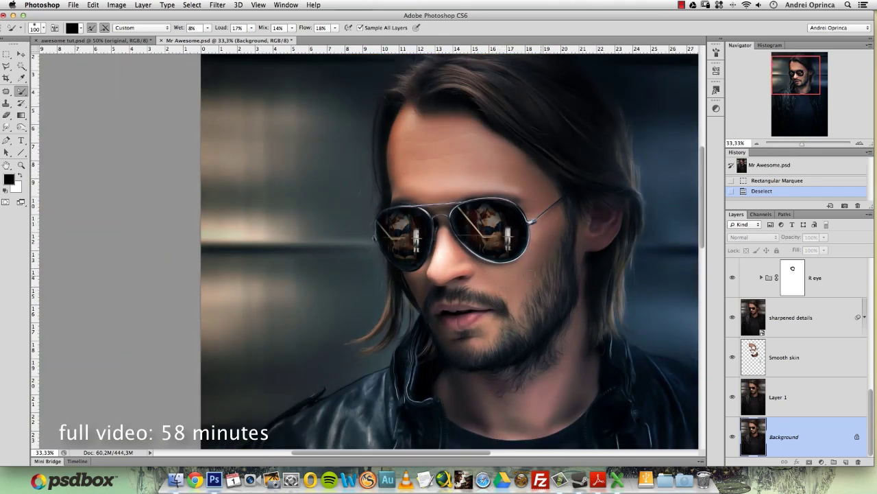
scroll(582, 286, "right", 5)
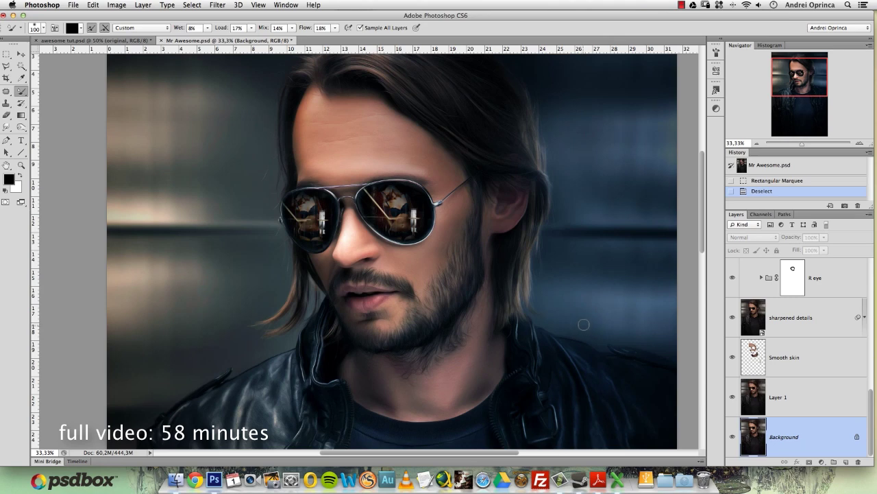
key("super+1")
left_click(757, 144)
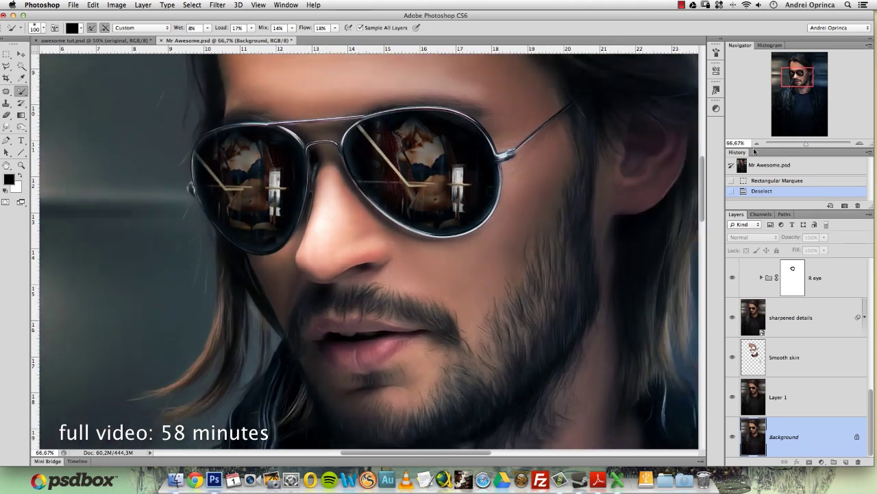
left_click(733, 436, "alt")
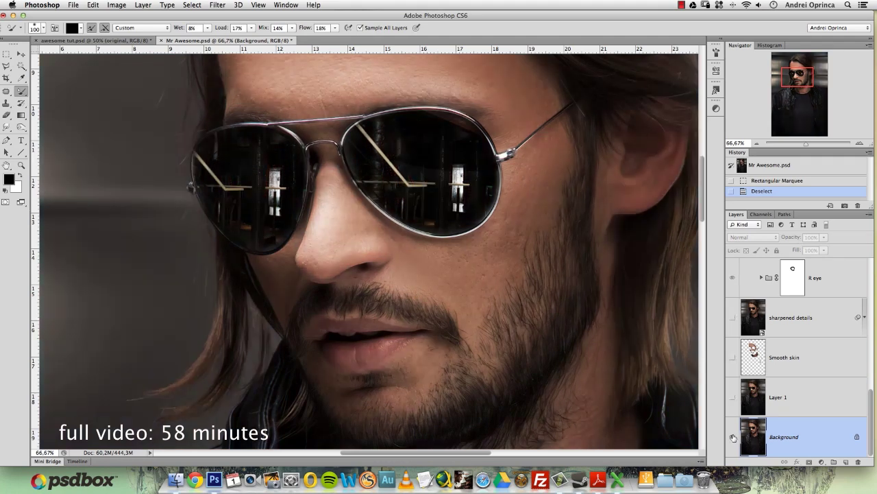
left_click(733, 437, "alt")
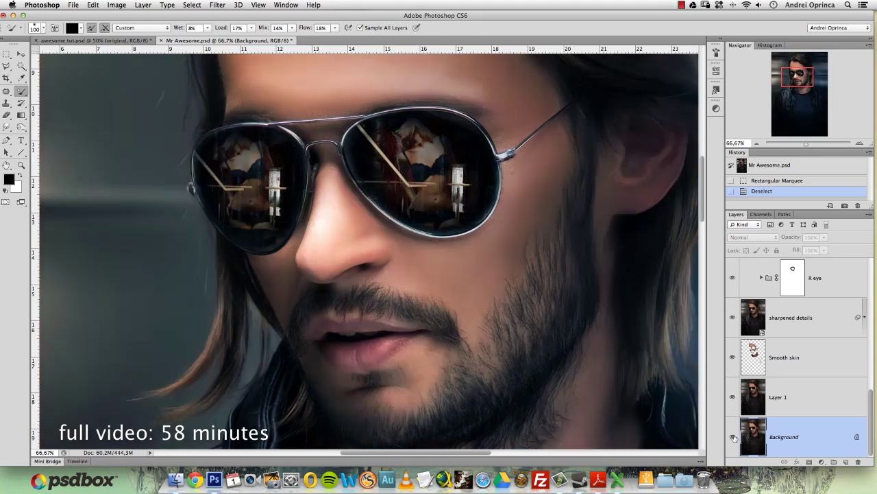
scroll(511, 184, "up", 10)
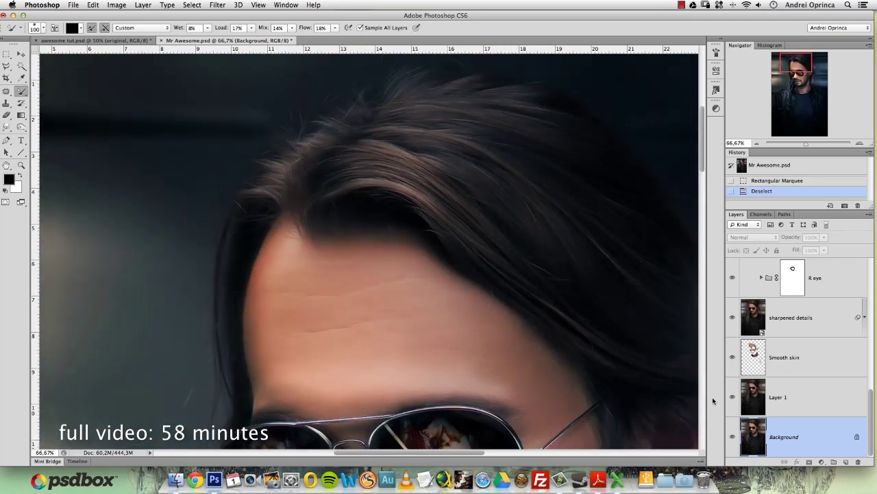
left_click(732, 436, "alt")
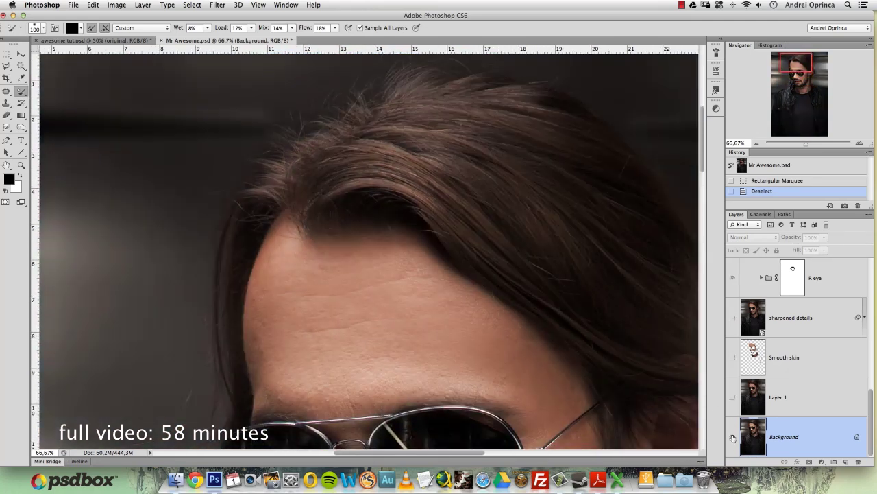
left_click(732, 437, "alt")
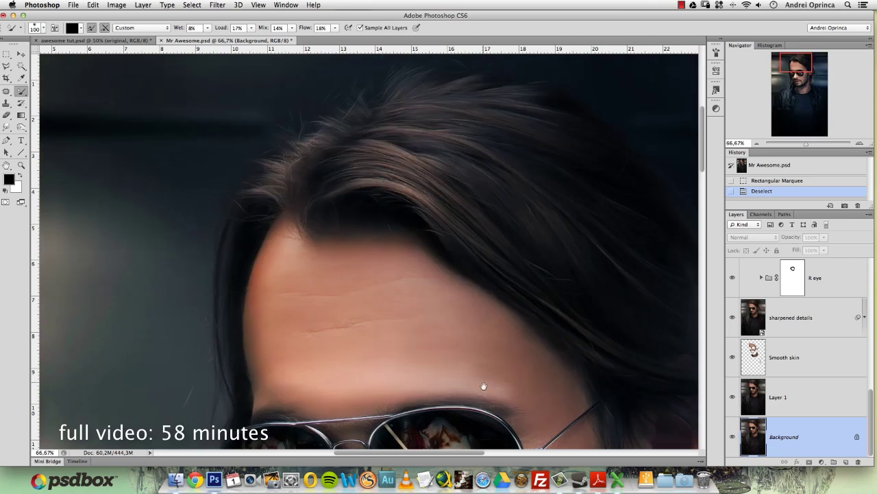
Pan to the sunglasses and beard, then zoom out to 50% and 33.33% to frame the portrait.
left_click_drag(482, 386, 482, 231)
left_click_drag(539, 358, 531, 255)
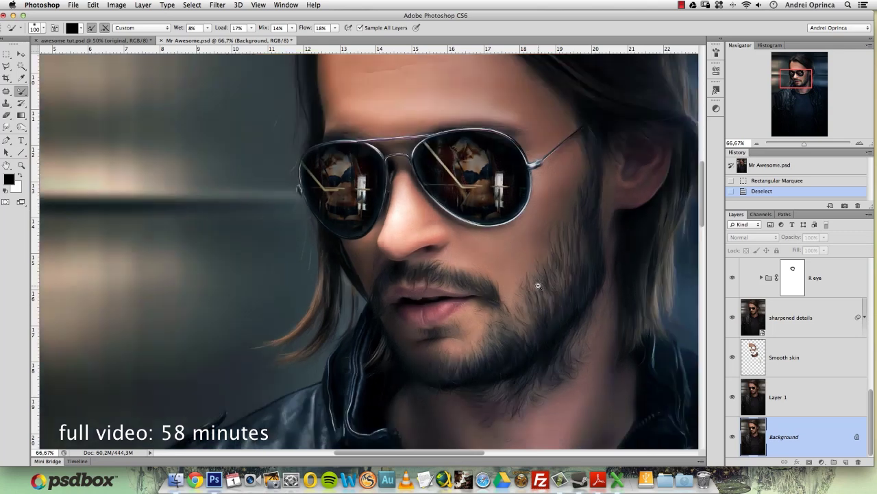
left_click(538, 285, "alt+super")
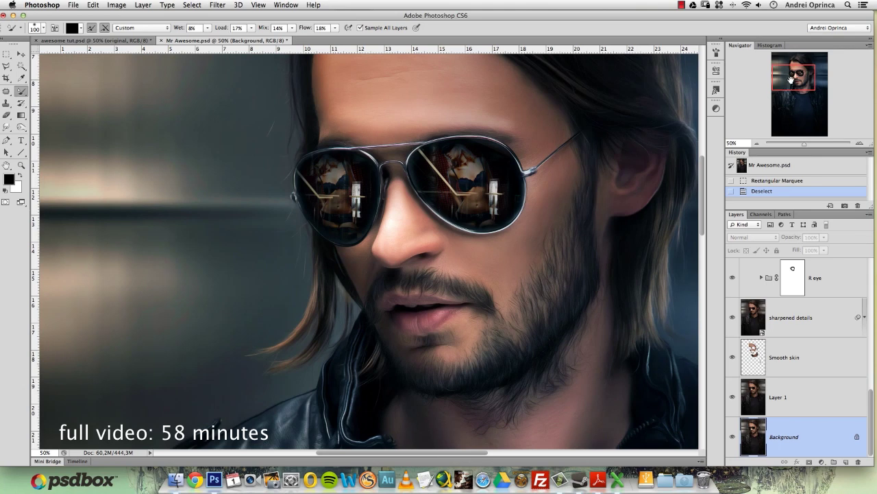
left_click_drag(791, 80, 787, 81)
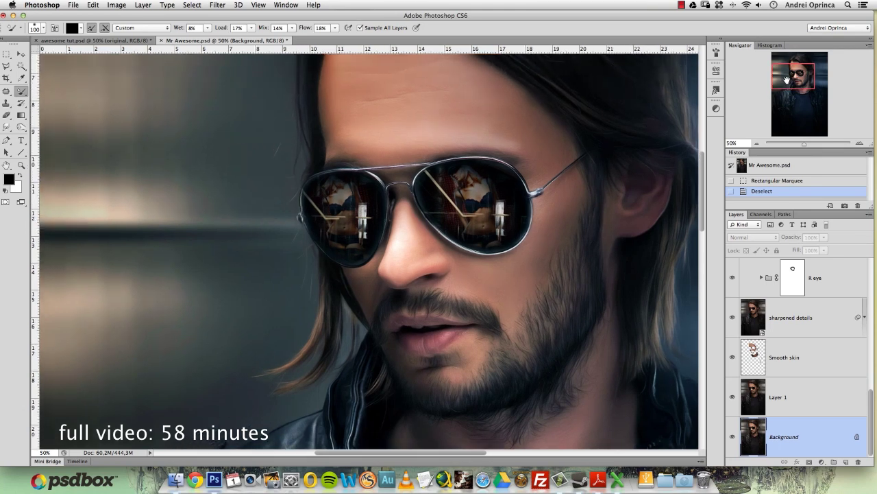
key("super+minus")
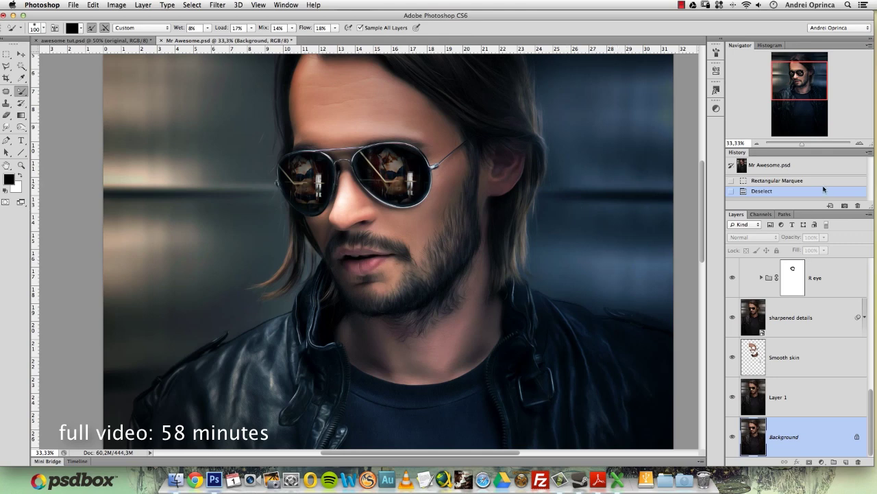
left_click_drag(802, 90, 801, 88)
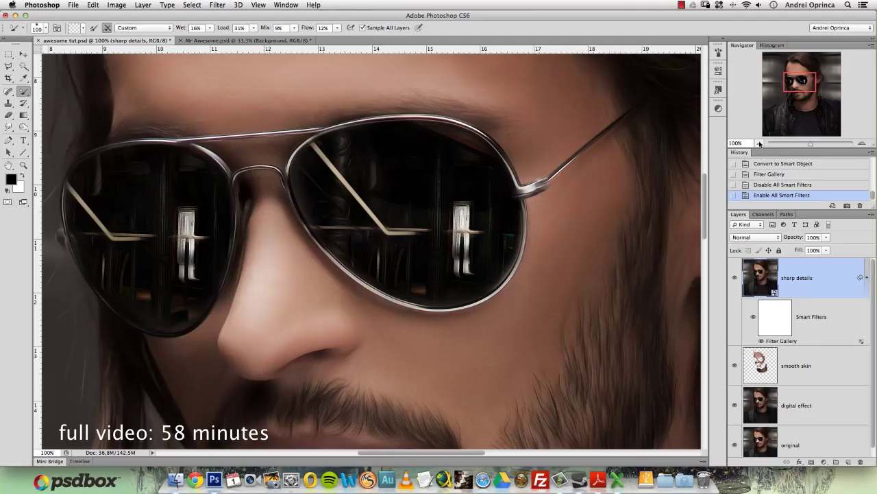
At 66.67% on the beard, collapse the sharp details smart filters and toggle the layer to compare.
left_click(759, 143)
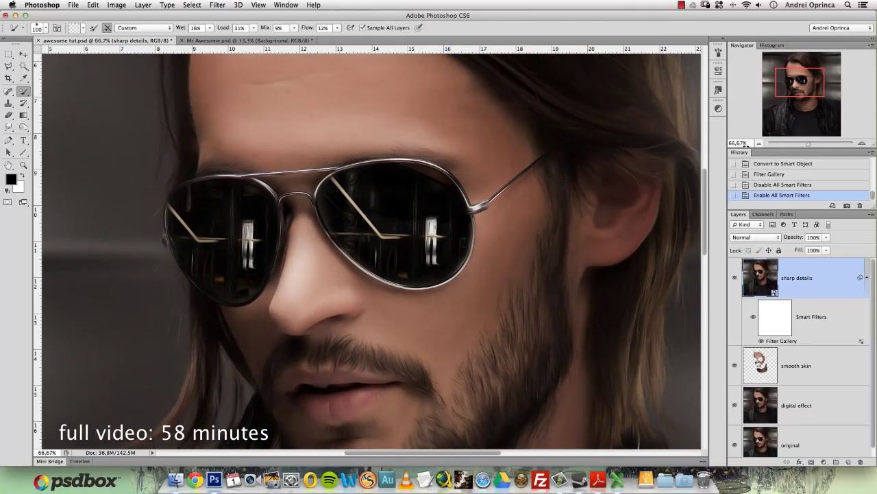
left_click_drag(456, 318, 455, 254)
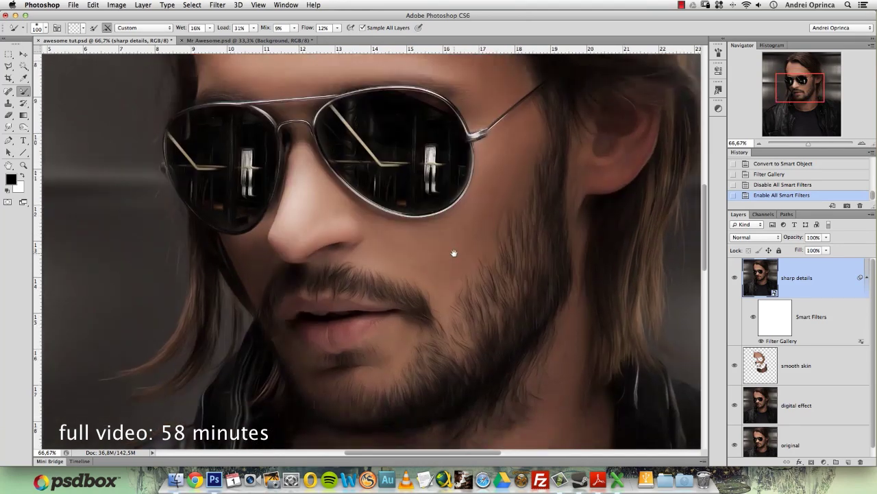
left_click(867, 277)
left_click(735, 277)
left_click(736, 277)
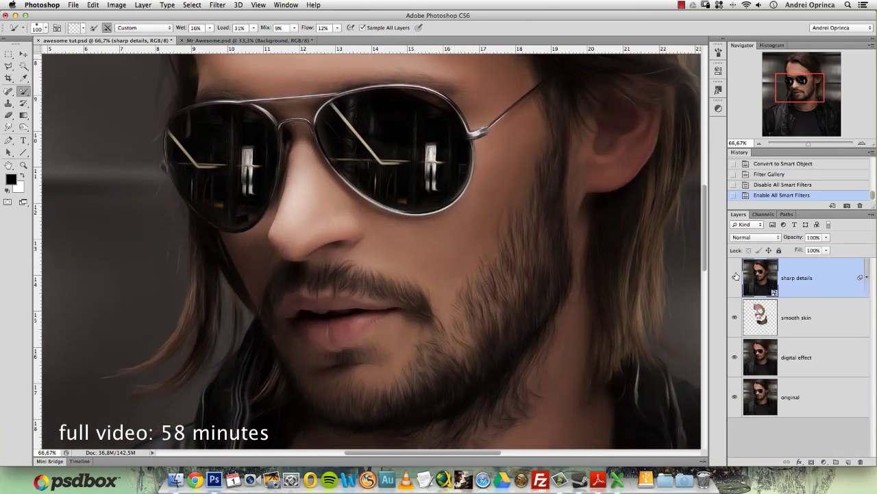
At 100%, compare sharp details again, then open its Paint Daubs Filter Gallery settings.
key("super+plus")
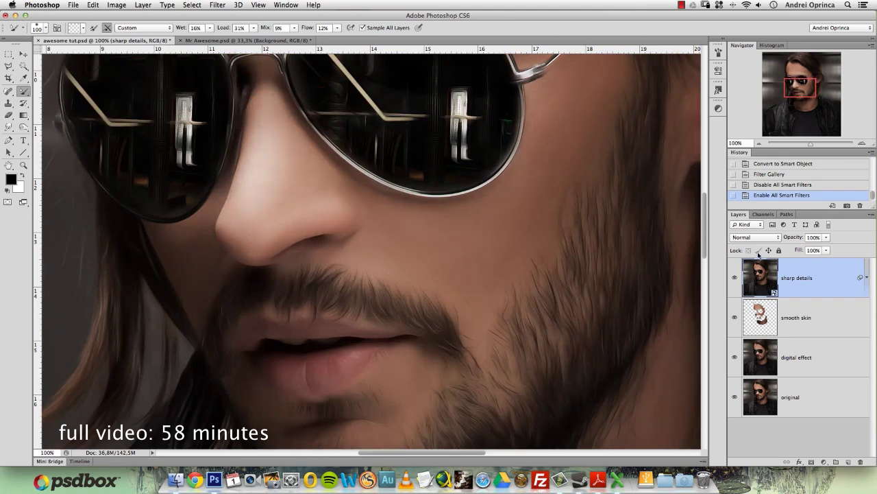
left_click(736, 277)
left_click(735, 277)
left_click(867, 277)
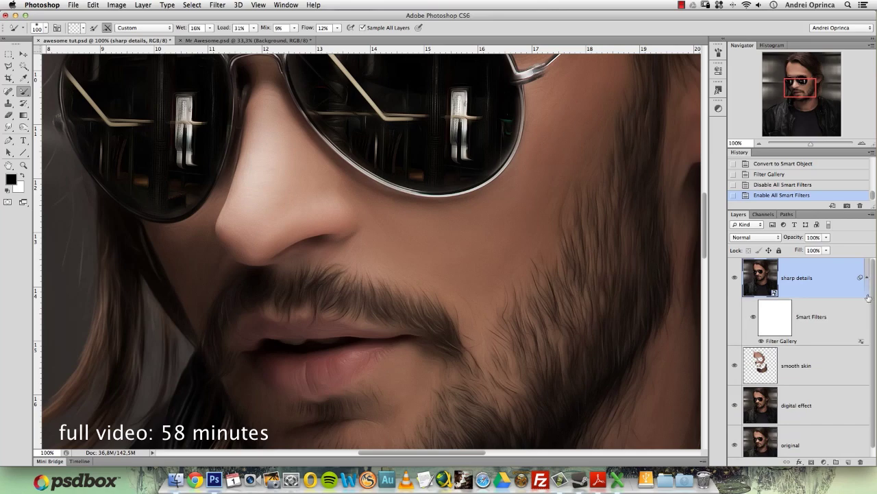
double_click(792, 339)
Change Paint Daubs Sharpness to 3 and apply the smart filter.
double_click(846, 96)
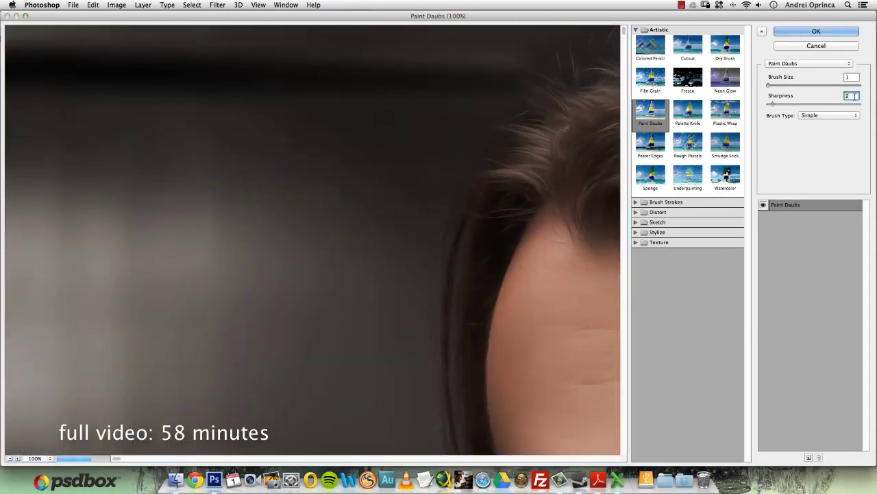
key("Return")
left_click_drag(504, 292, 535, 255)
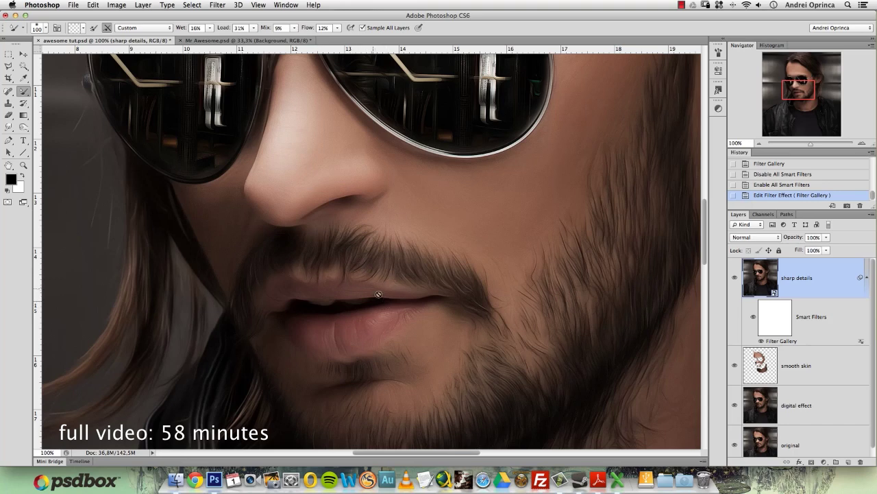
Toggle the sharp details layer repeatedly to compare its effect on the face and hair.
scroll(435, 196, "up", 5)
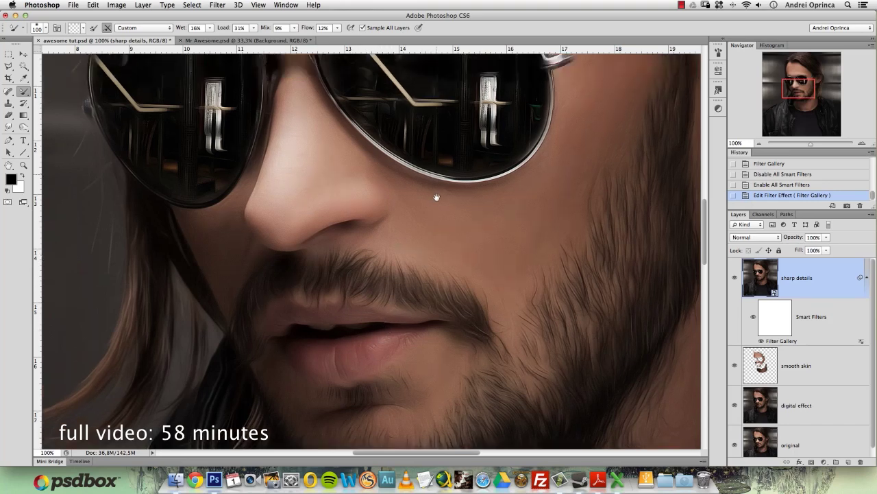
left_click(735, 277)
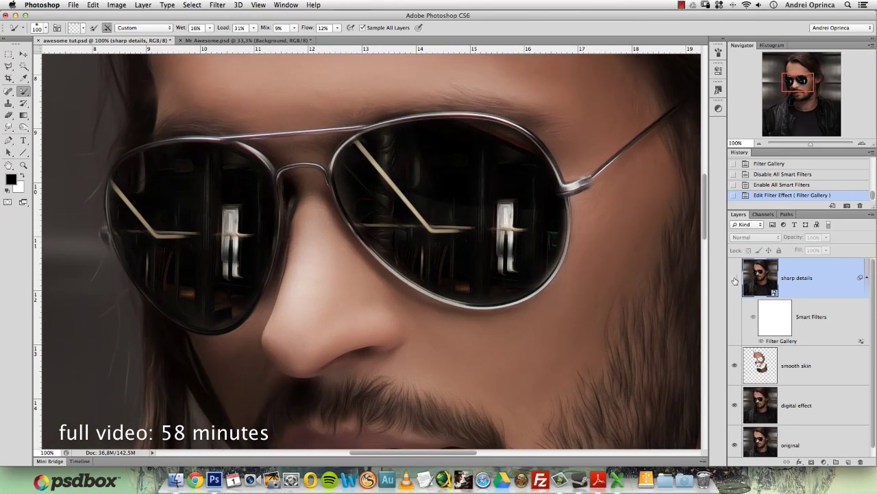
left_click(735, 278)
left_click(734, 278)
left_click(735, 278)
scroll(454, 133, "up", 5)
scroll(454, 132, "up", 10)
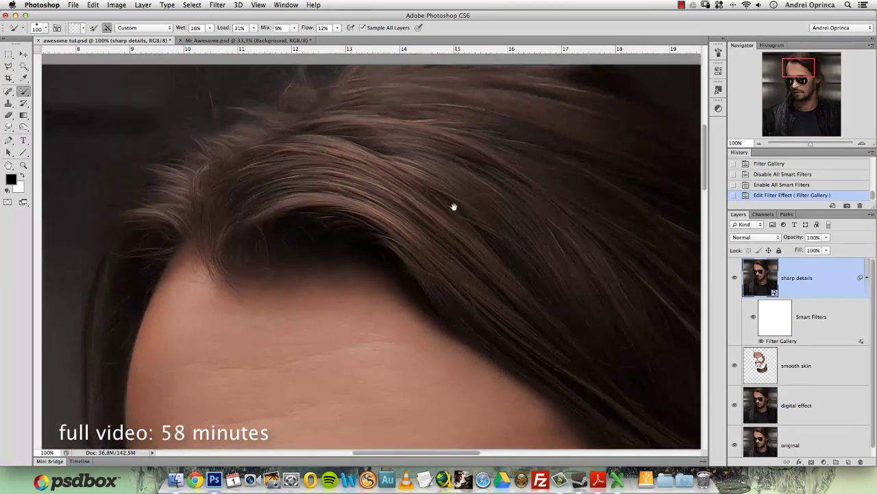
key("ctrl+r")
left_click(735, 278)
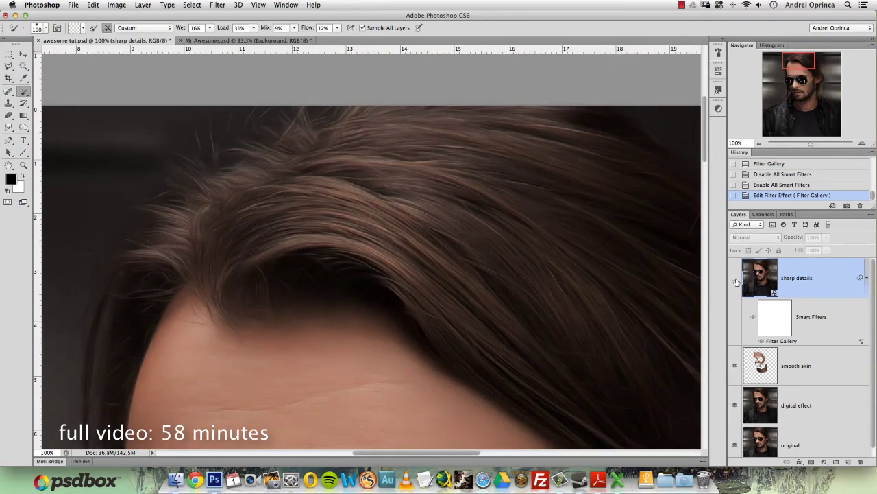
left_click(735, 277)
key("ctrl+r")
Frame the forehead and glasses, add a new empty layer above sharp details, and rename it.
left_click_drag(473, 362, 465, 237)
scroll(466, 236, "down", 5)
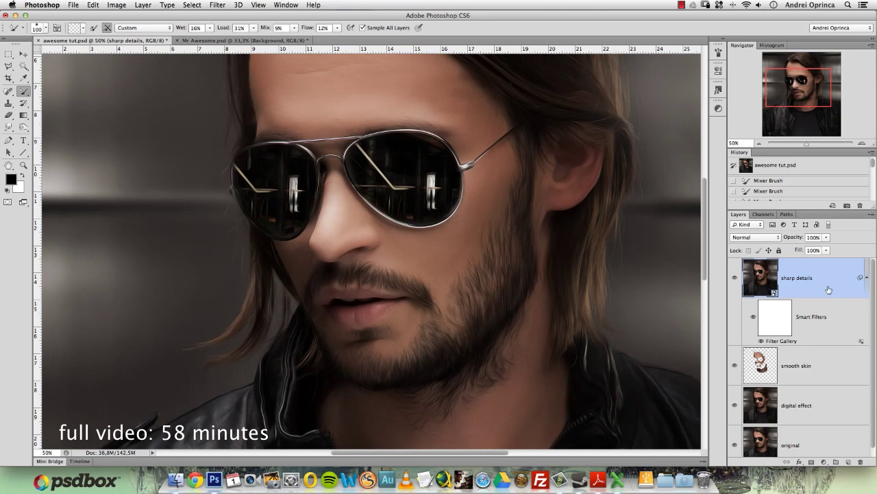
left_click(849, 462)
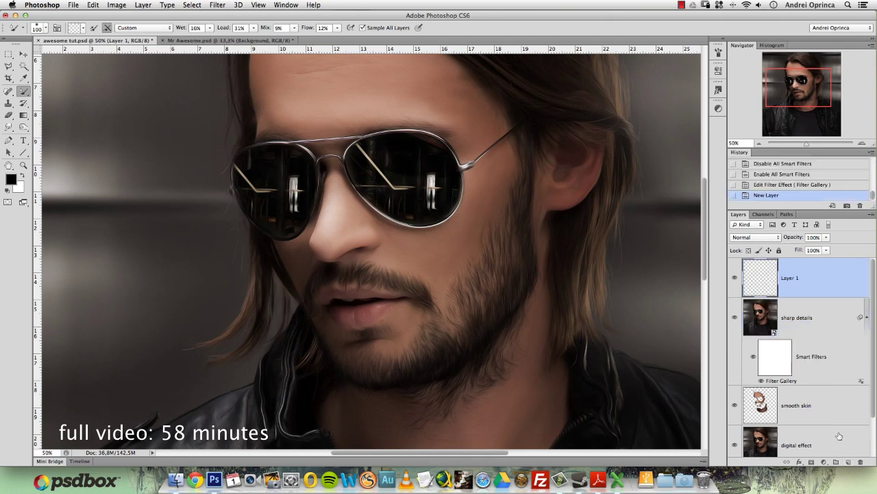
double_click(791, 278)
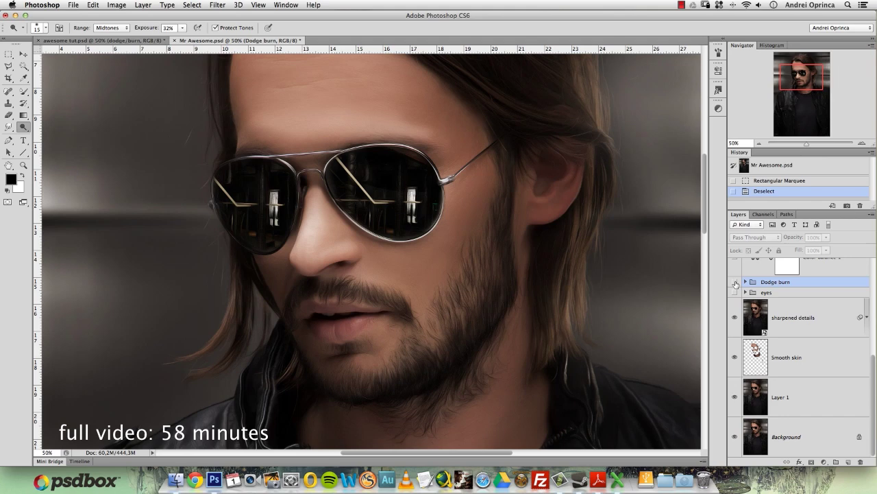
In the reference file, toggle the Dodge burn group and inspect its highlights and shadows layers.
left_click(734, 284)
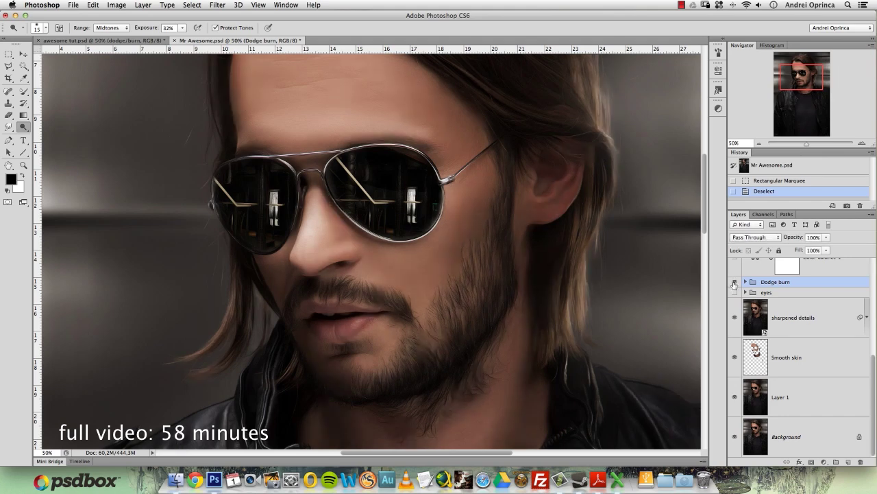
left_click(735, 283)
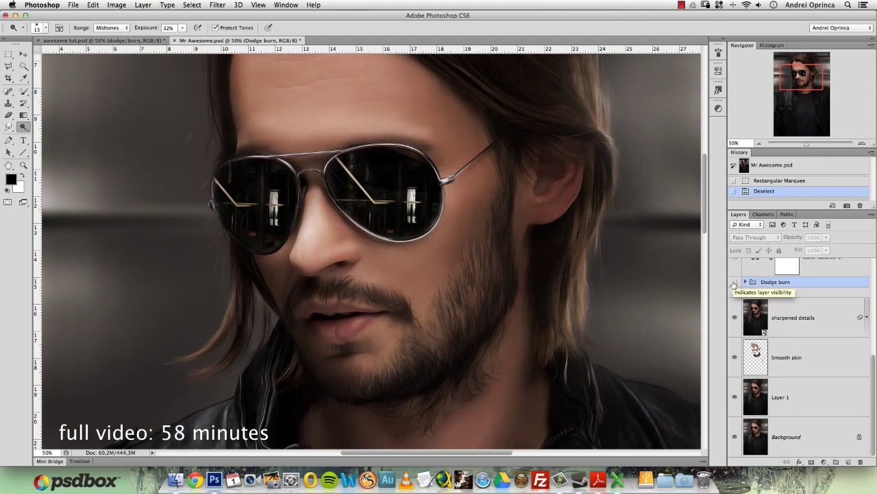
left_click(735, 283)
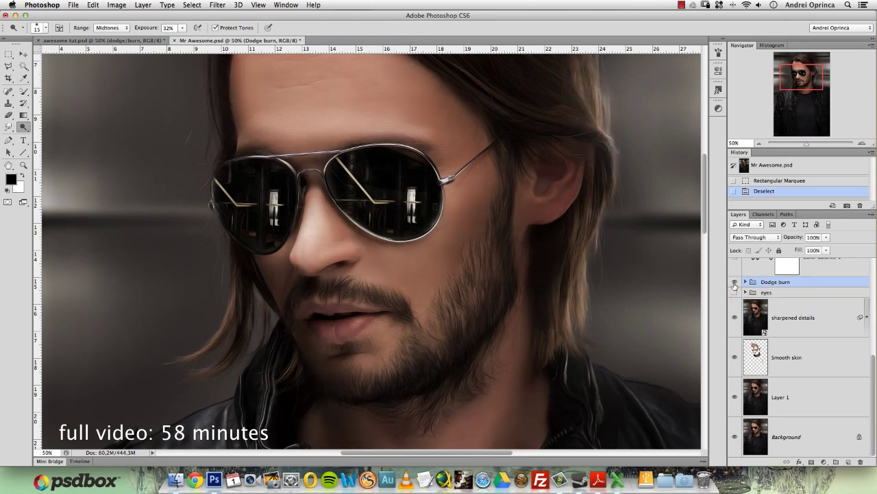
left_click(735, 283)
left_click(734, 284)
left_click(735, 284)
left_click(735, 284)
left_click(745, 282)
left_click(797, 306)
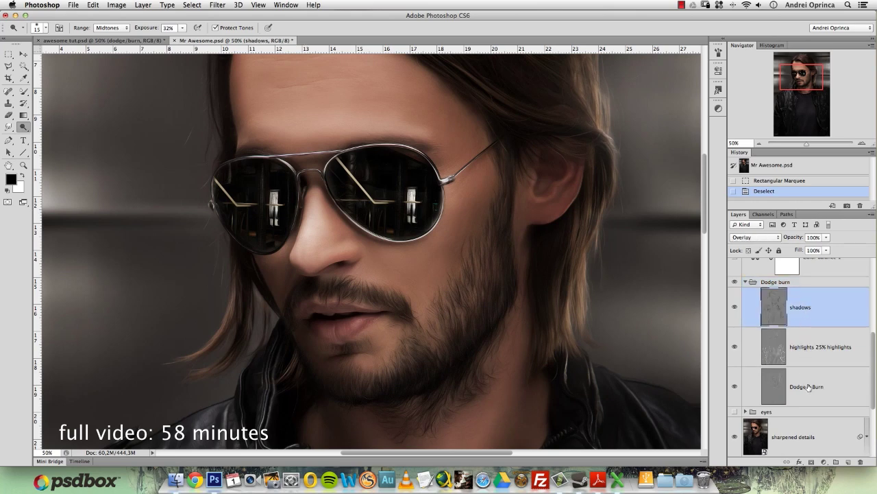
left_click(808, 350)
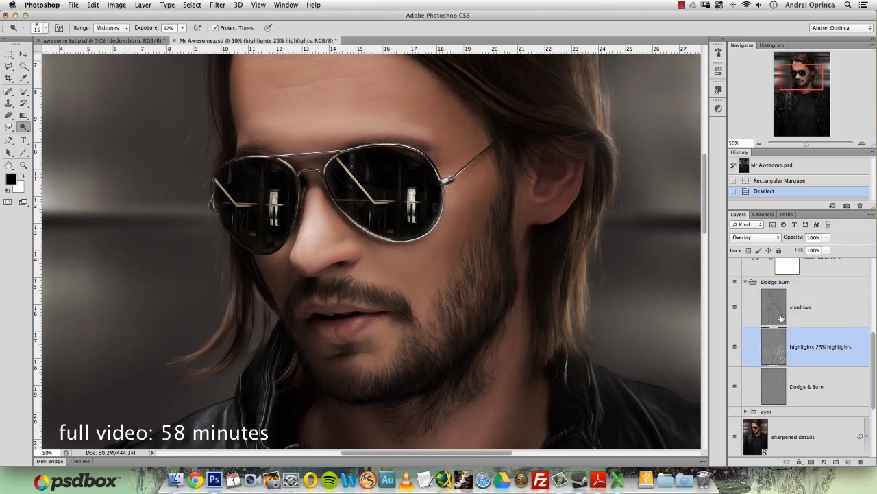
left_click(735, 308)
left_click(734, 308)
left_click(746, 282)
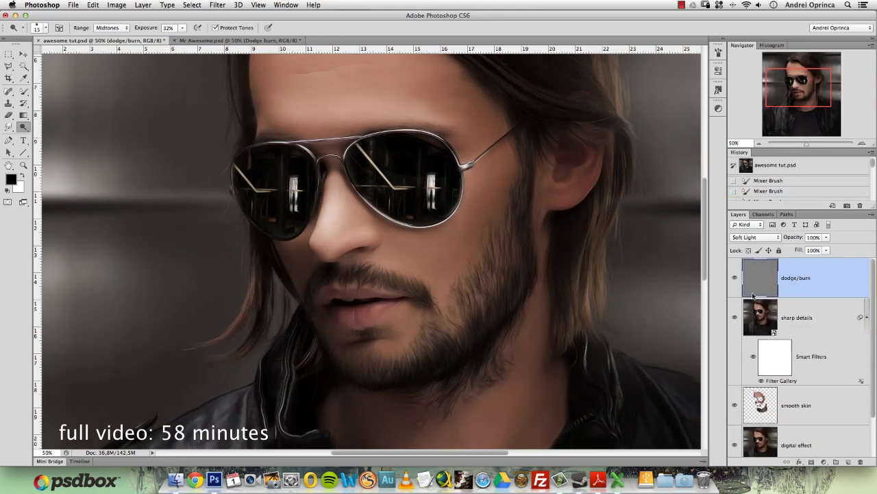
At 100% zoom, set Dodge Tool exposure to 10% and lighten the skin beside the nose.
key("ctrl+plus")
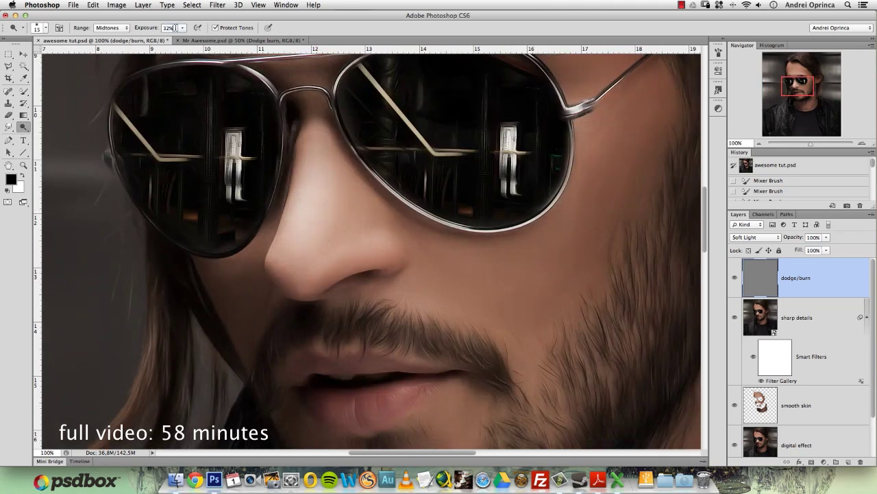
key("Return")
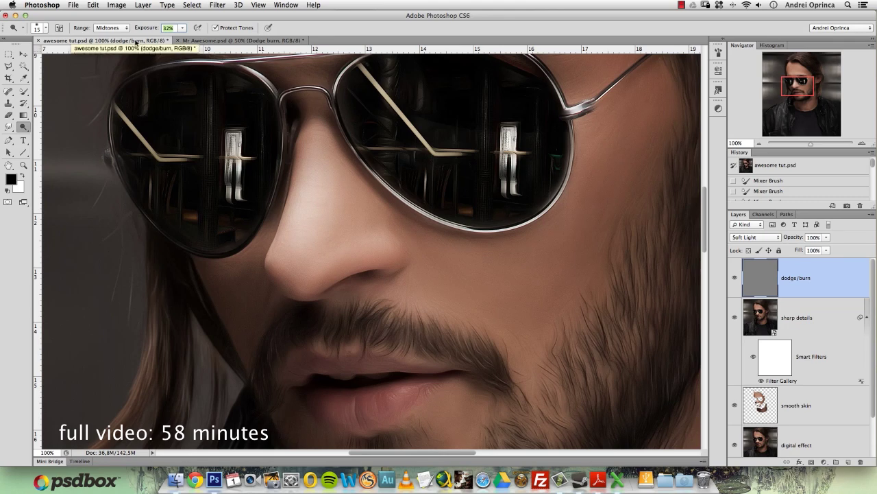
type("00")
key("Return")
scroll(370, 250, "down", 2)
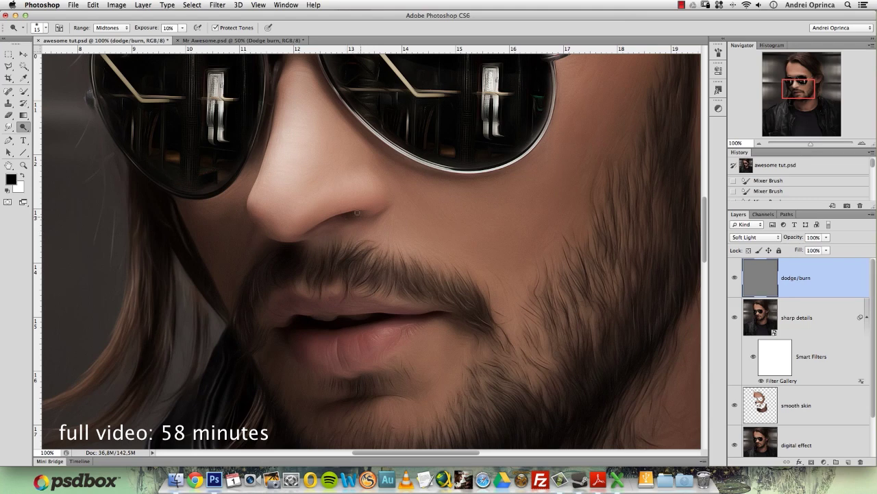
left_click_drag(356, 172, 364, 192)
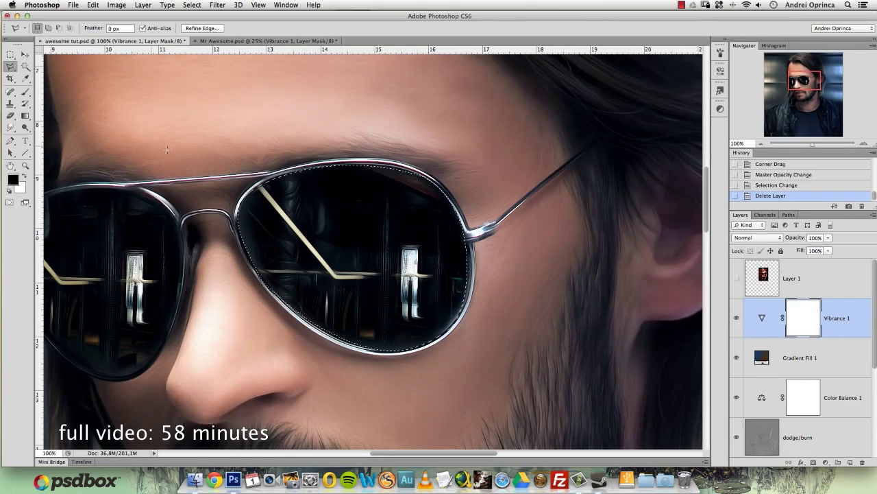
Copy Merged the right-lens selection and paste it onto a new layer, testing a move then undoing it.
left_click(93, 5)
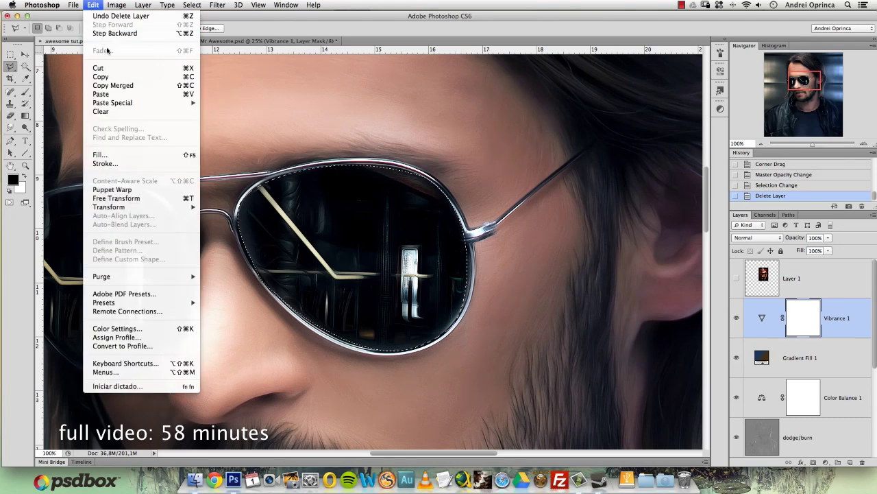
left_click(135, 86)
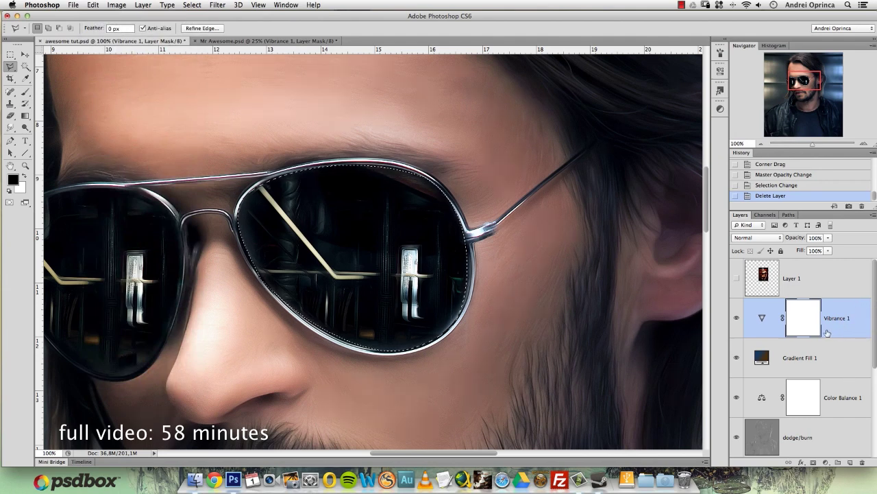
key("super+v")
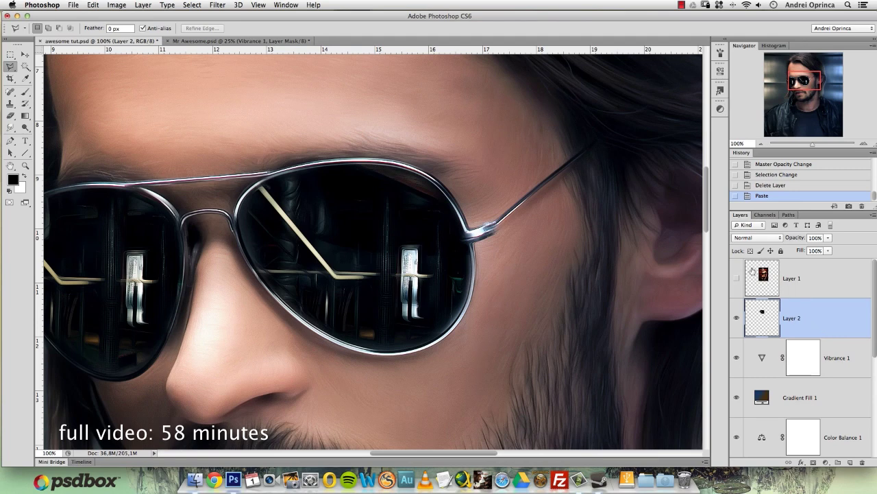
left_click(736, 318)
left_click(736, 318)
left_click(25, 54)
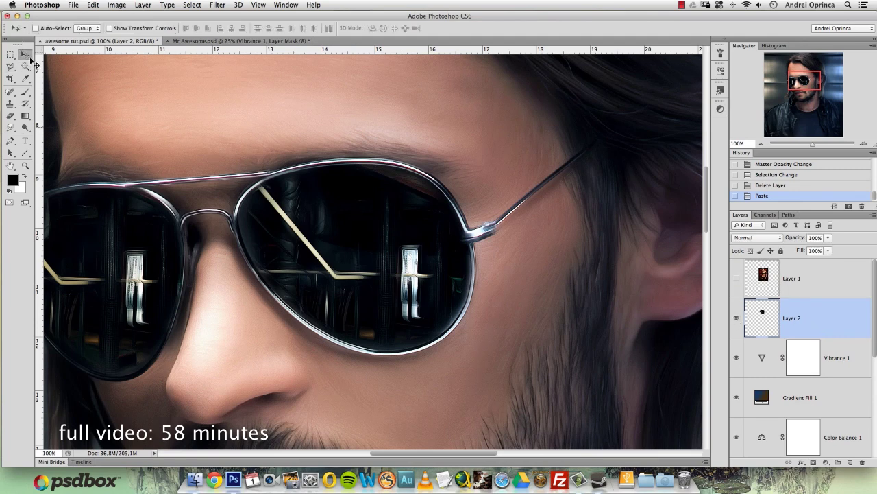
left_click_drag(331, 263, 499, 220)
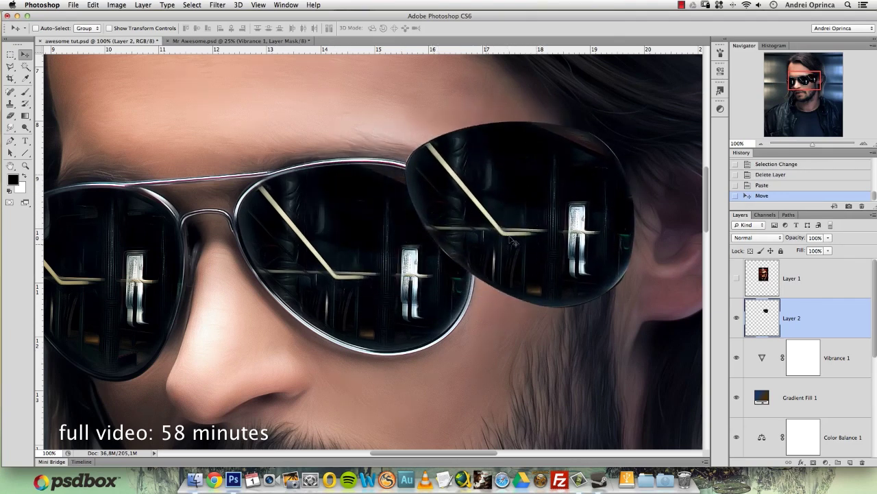
key("ctrl+z")
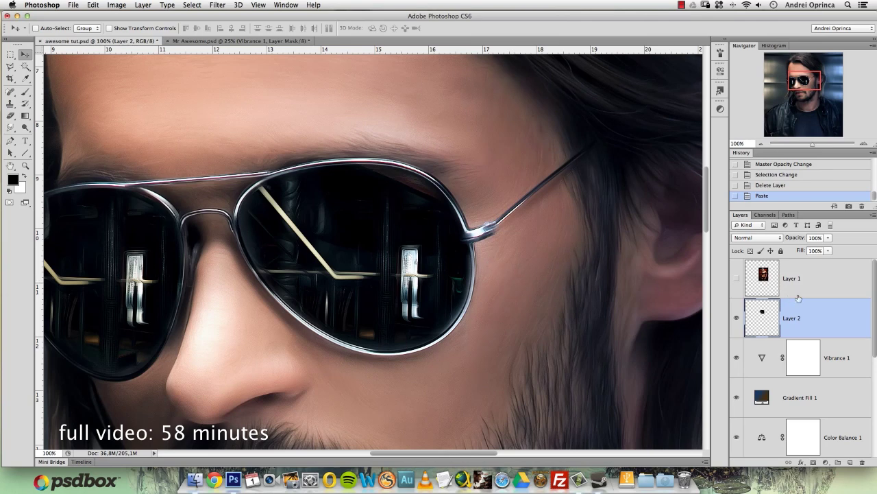
Show Layer 1 with the woman's image inside the lens and rename it.
left_click(811, 278)
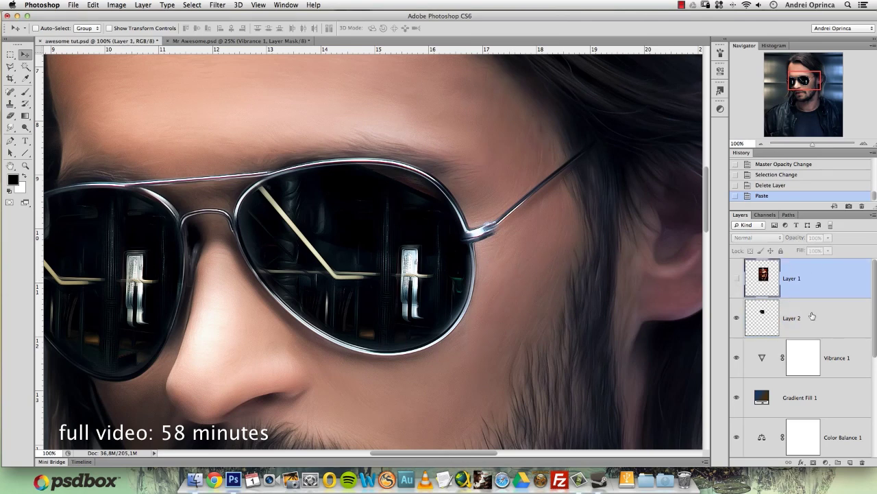
left_click(737, 278)
double_click(791, 279)
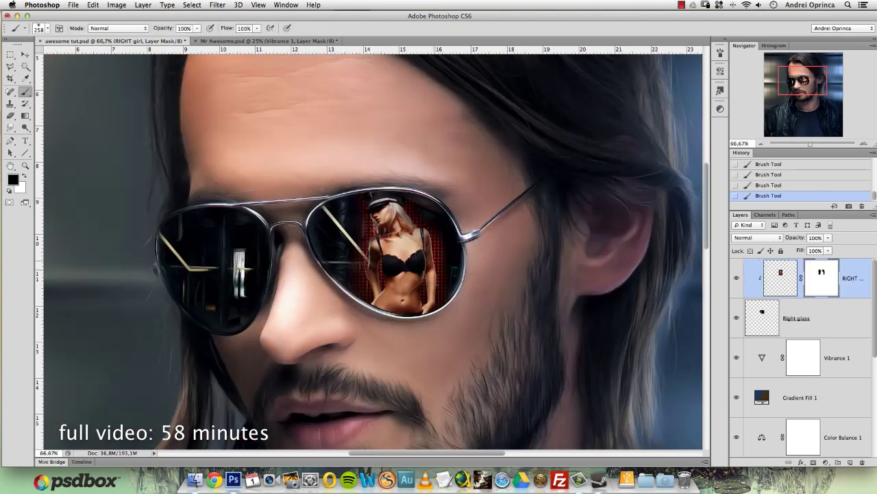
Nudge the woman slightly within the lens and move the reflection gradient's opacity stop to the end.
left_click(25, 54)
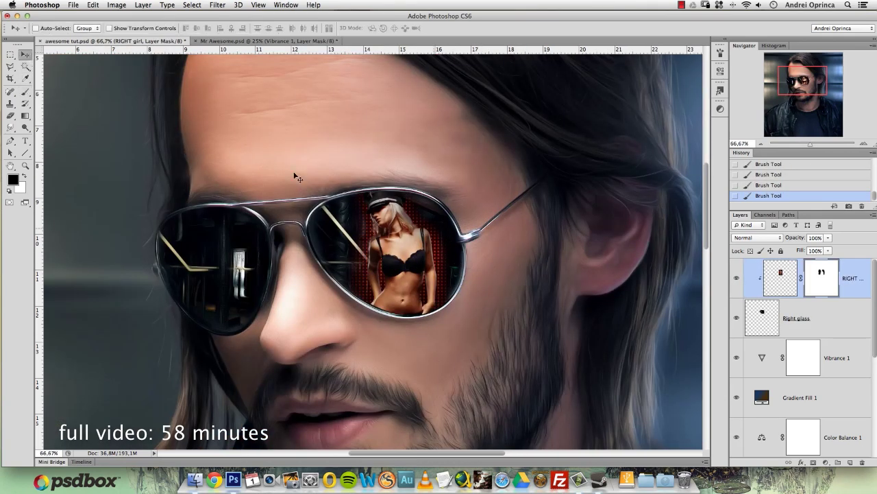
left_click_drag(412, 229, 412, 231)
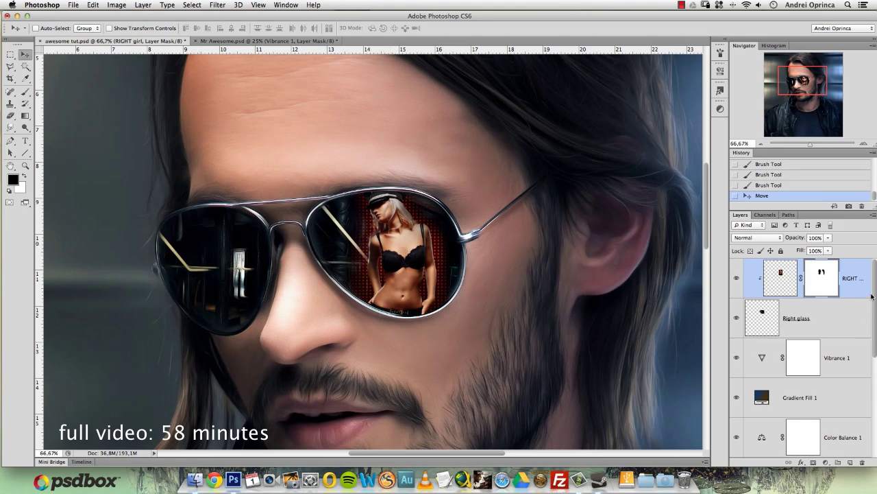
left_click(835, 312)
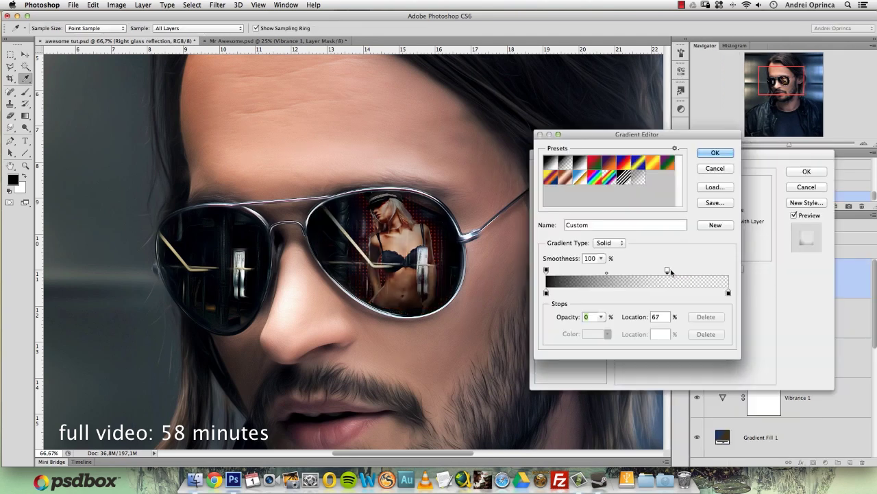
left_click_drag(670, 272, 665, 273)
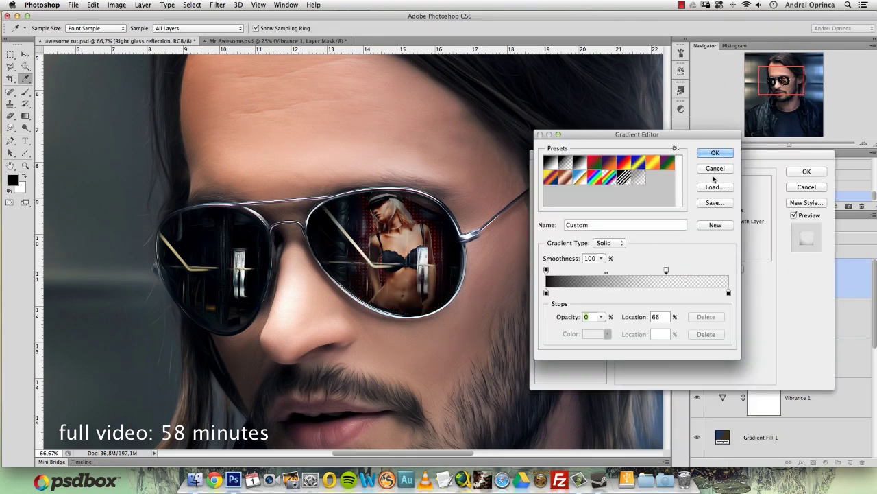
mouse_move(667, 270)
left_mouse_down()
mouse_move(728, 270)
mouse_move(669, 271)
left_mouse_up()
left_click(715, 152)
left_click(807, 171)
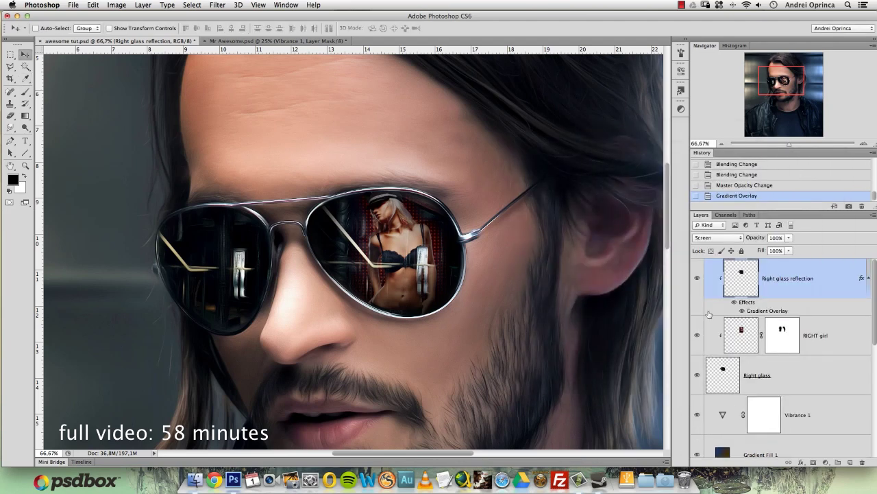
Set the Right glass reflection Gradient Overlay to scale 150 with lower opacity.
left_click(734, 302)
left_click(733, 302)
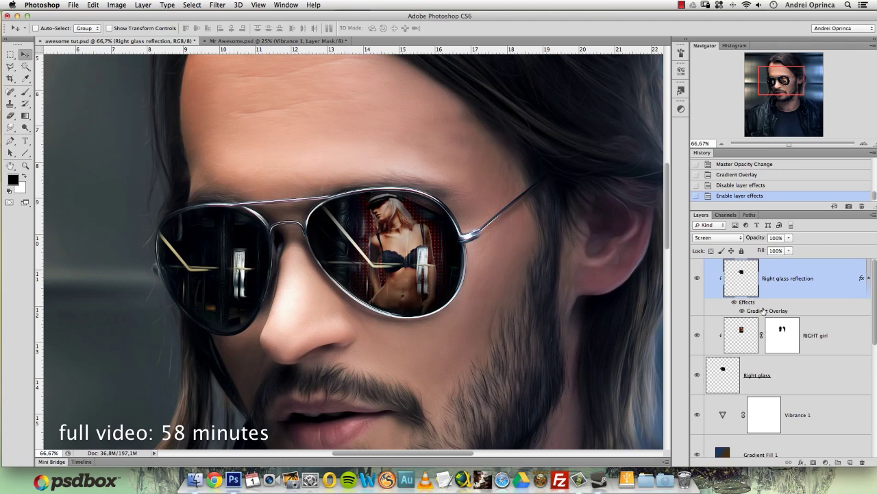
double_click(762, 307)
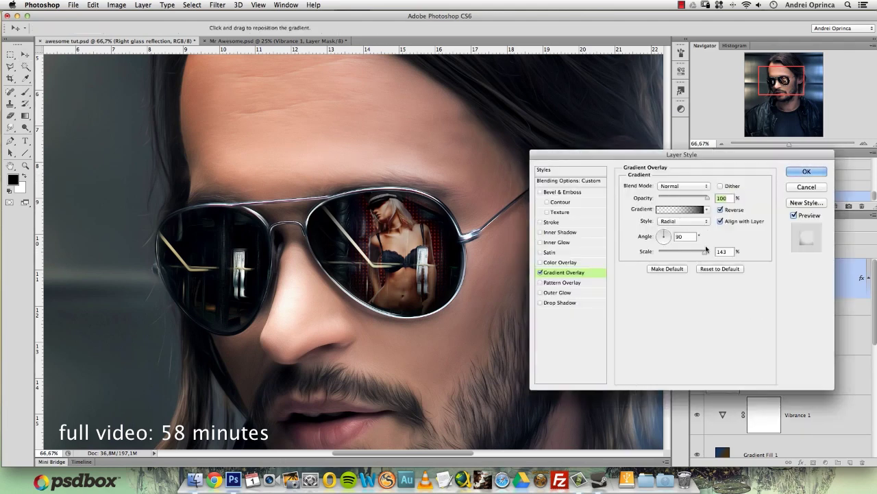
left_click_drag(704, 251, 708, 251)
left_click_drag(707, 198, 695, 200)
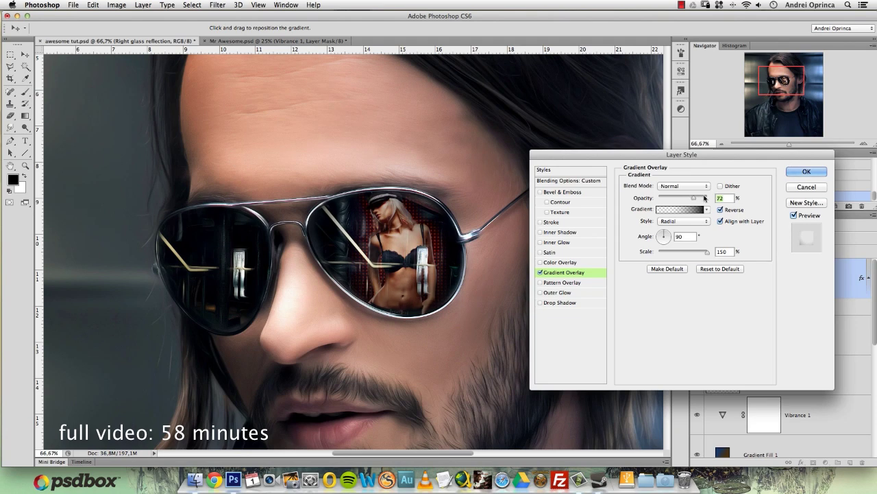
left_click(806, 171)
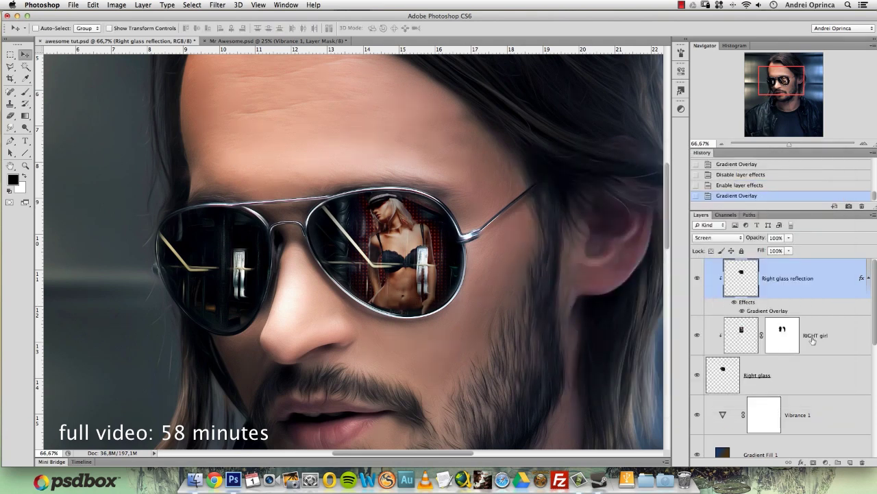
Set RIGHT girl opacity to 84%, try Multiply, Darker Color and Pin Light, then return to Normal.
left_click(830, 336)
left_click(788, 238)
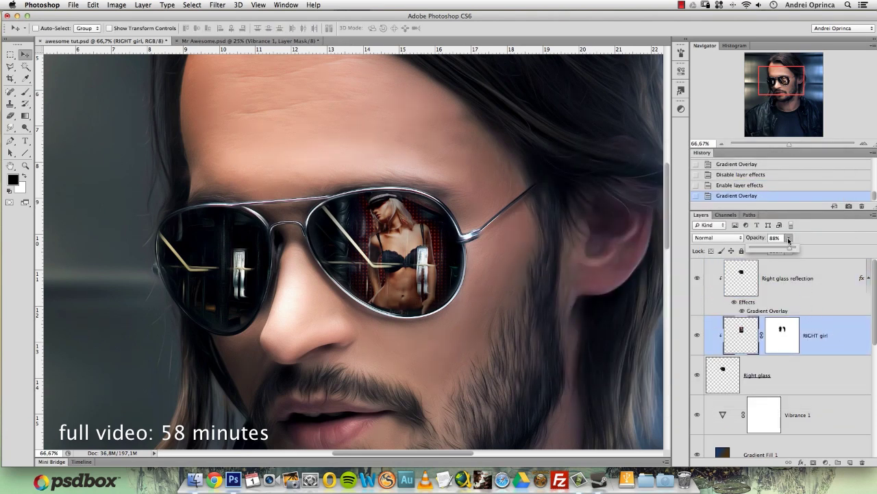
left_click_drag(785, 248, 789, 248)
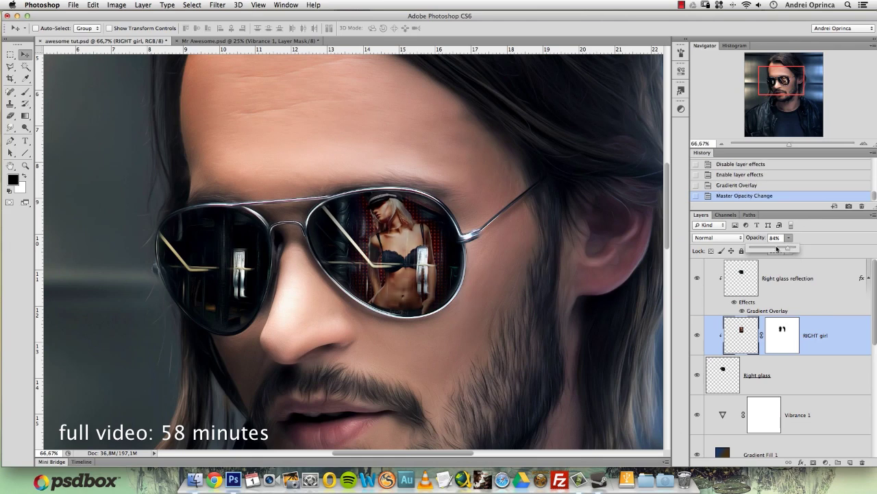
left_click(719, 238)
left_click(717, 267)
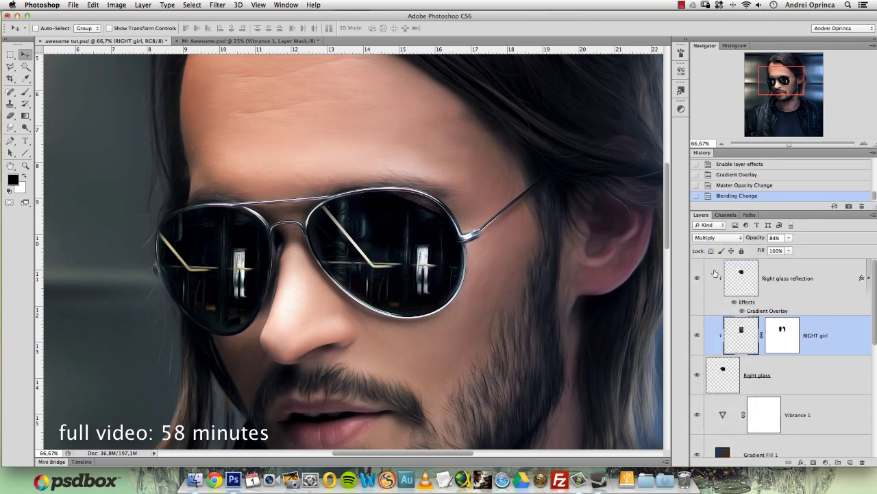
key("Down")
left_click(720, 238)
key("Down")
key("Down")
key("Down")
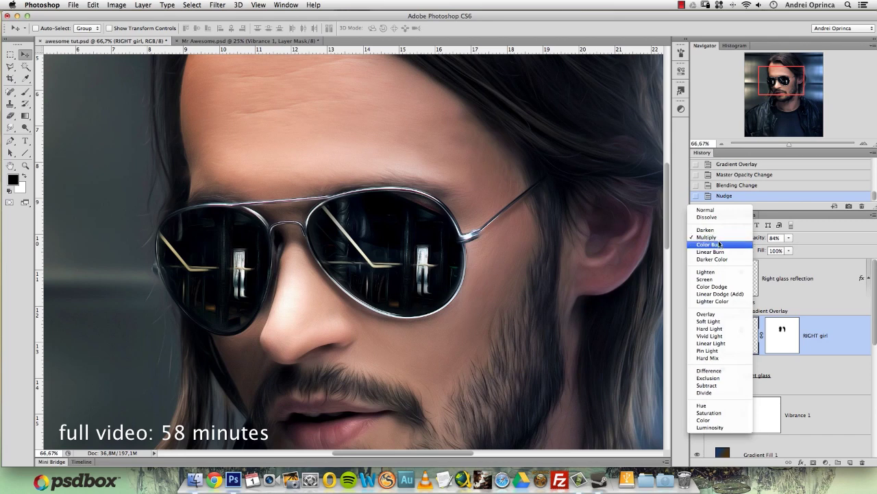
key("Return")
left_click(718, 240)
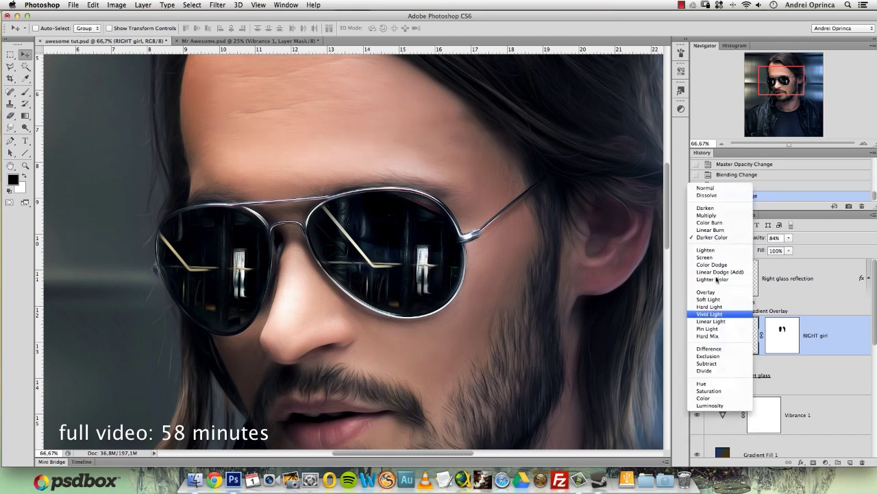
left_click(712, 330)
left_click(716, 239)
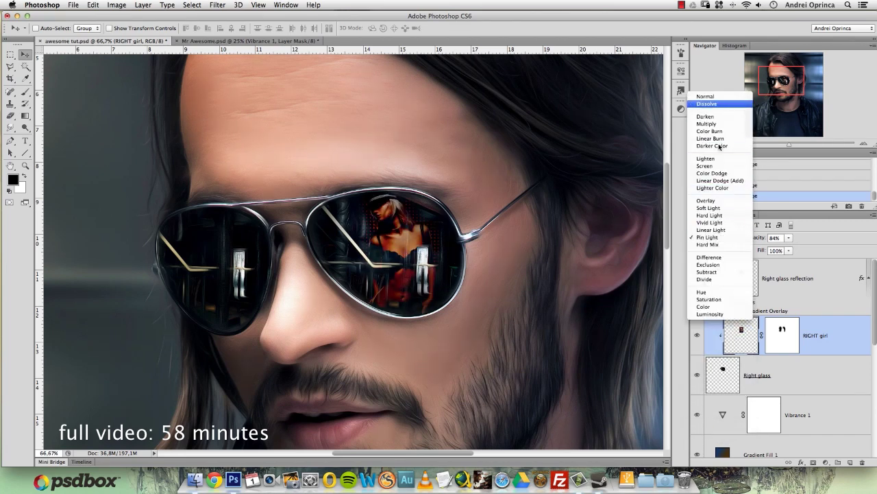
left_click(710, 96)
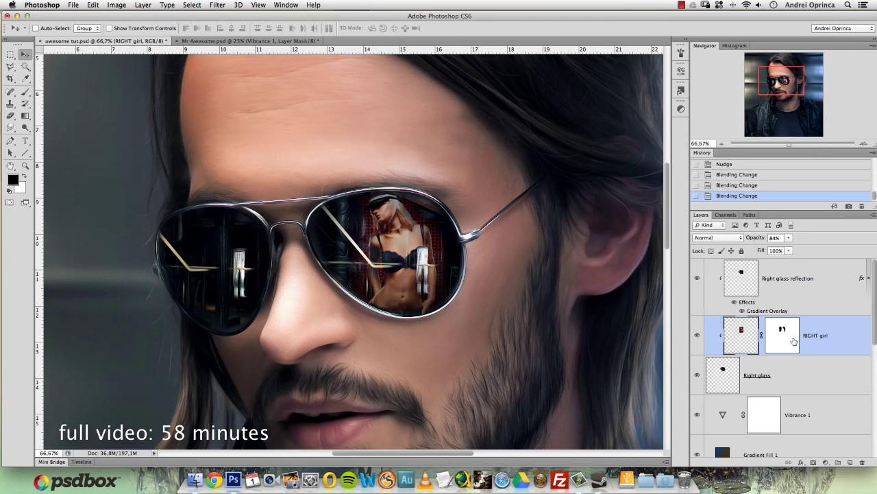
Group Right glass reflection, RIGHT girl and Right glass into a group named Right eye.
left_click(815, 286)
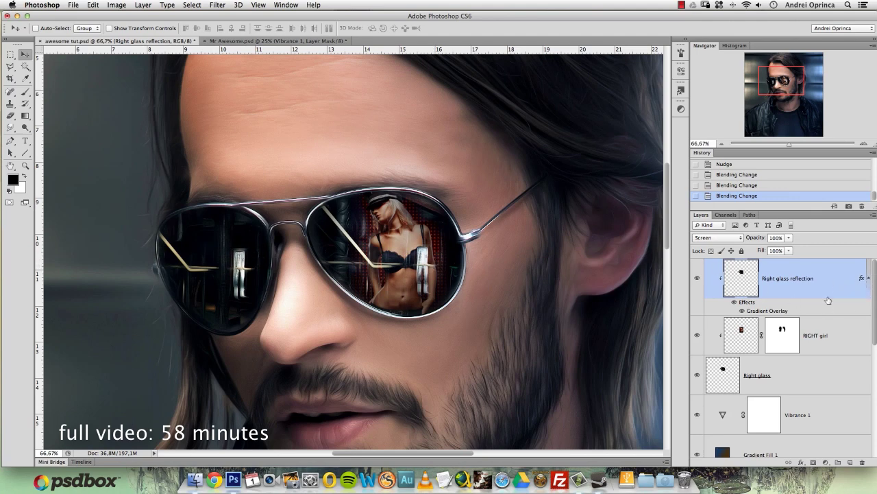
left_click(815, 382, "shift")
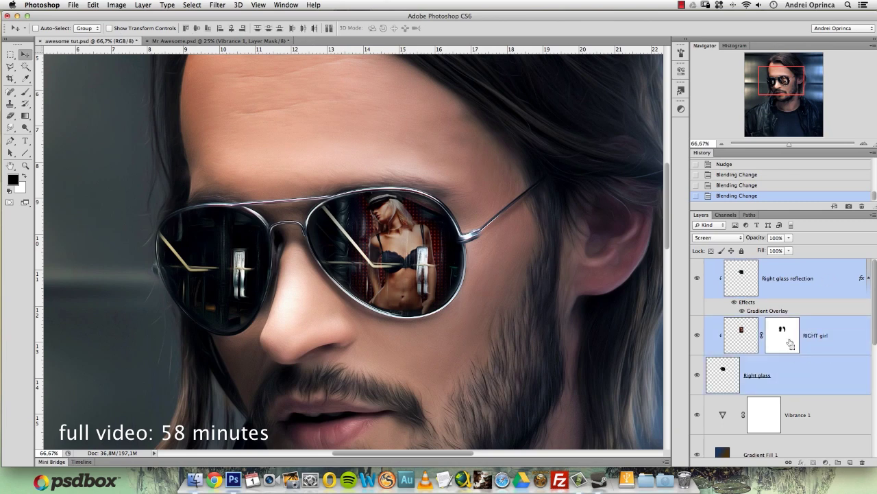
key("super+g")
double_click(732, 263)
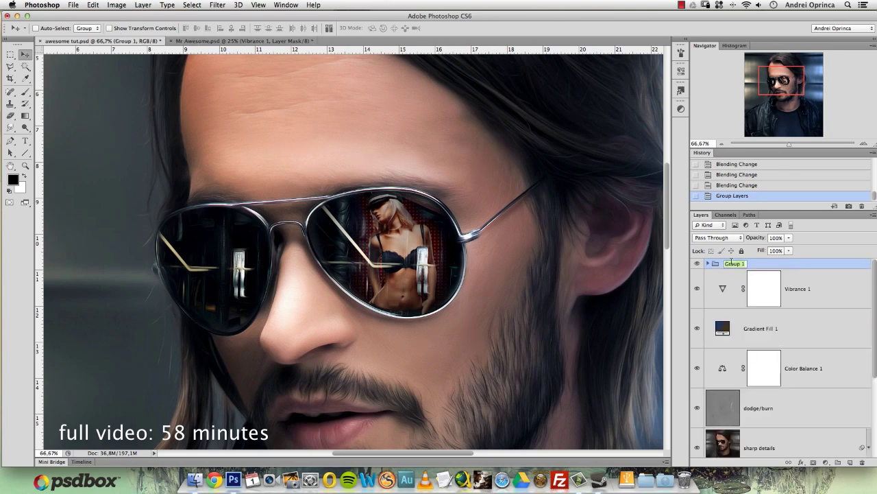
type("Right eye")
key("Return")
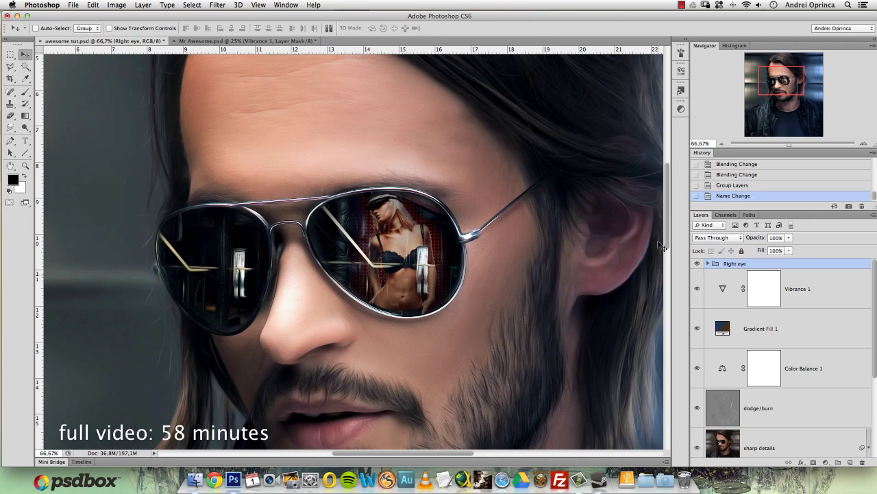
left_click(839, 302)
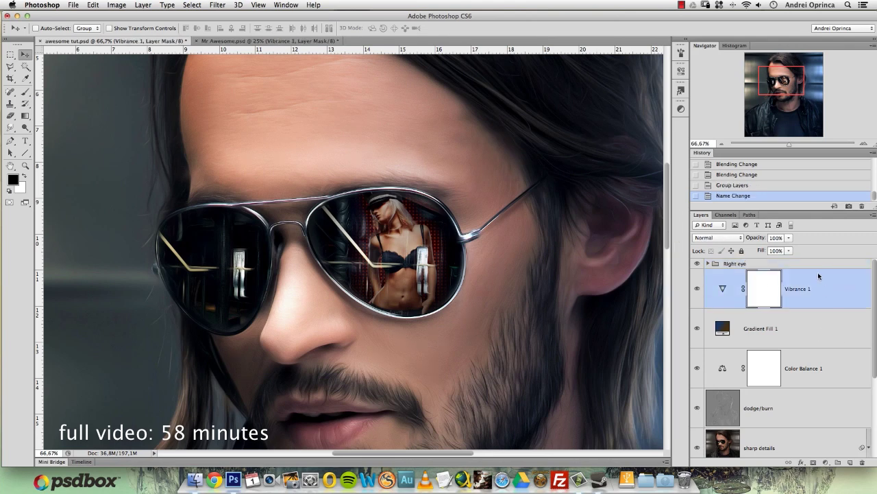
left_click(818, 265)
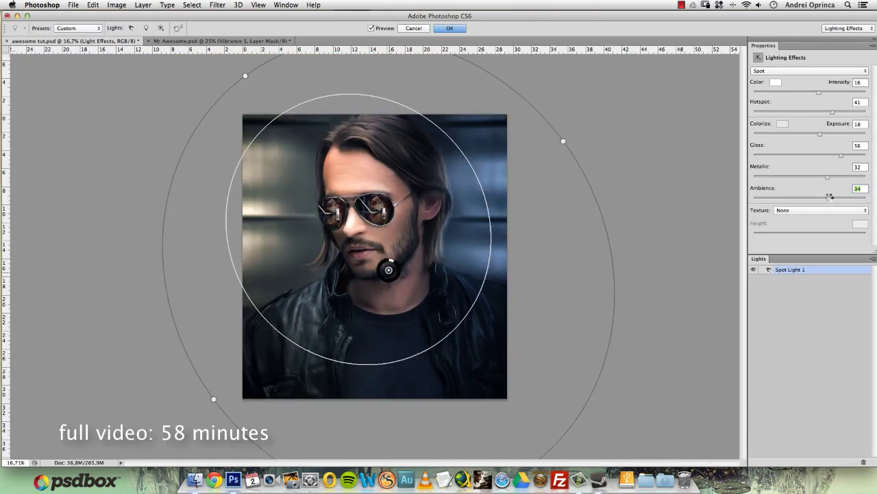
Set Ambience 33 and Hotspot 29, shift the spotlight slightly down-right, and apply Lighting Effects.
left_click_drag(828, 196, 824, 197)
left_click_drag(834, 113, 826, 114)
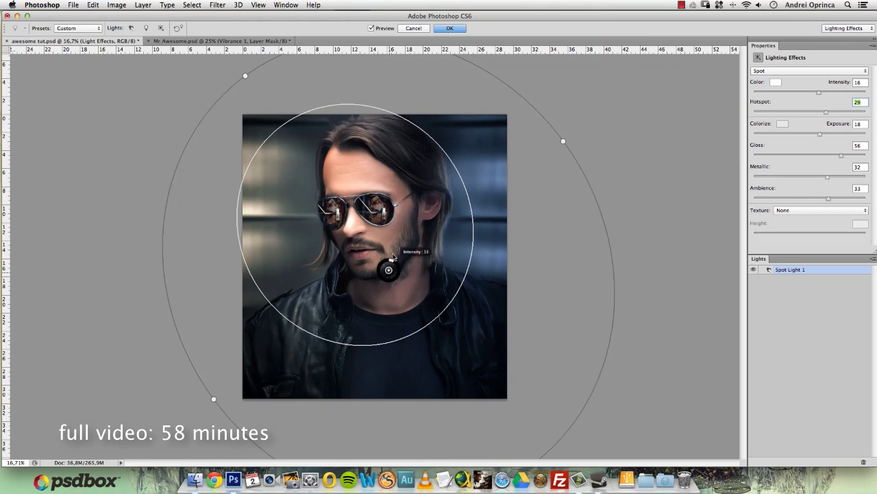
left_click_drag(389, 270, 414, 264)
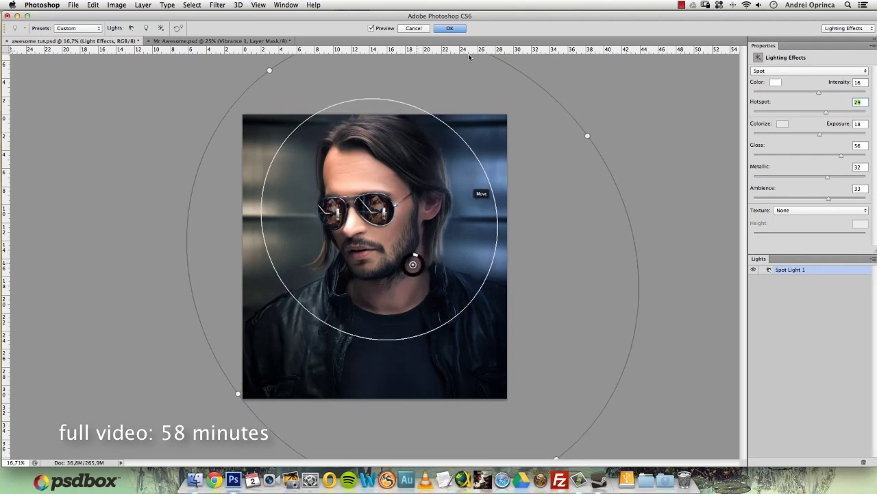
left_click(449, 29)
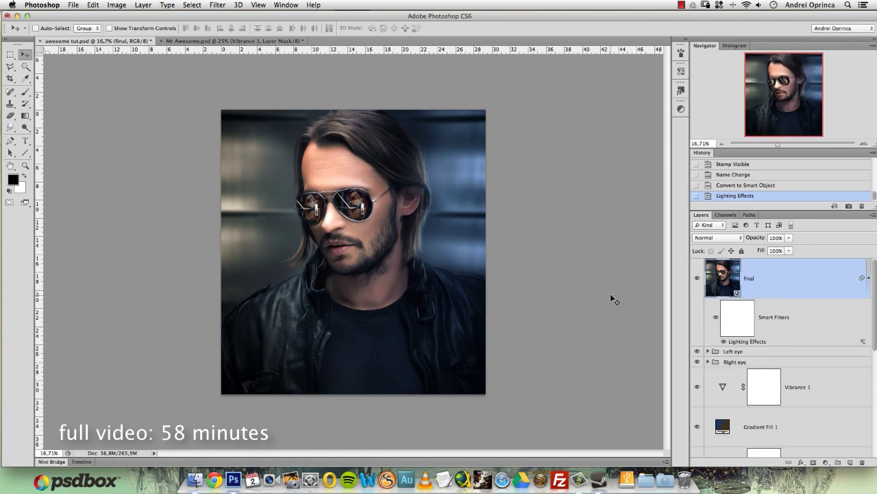
Toggle the final lit layer off, on and off to compare the lighting against the layers beneath.
left_click(696, 278)
left_click(696, 278)
left_click(697, 279)
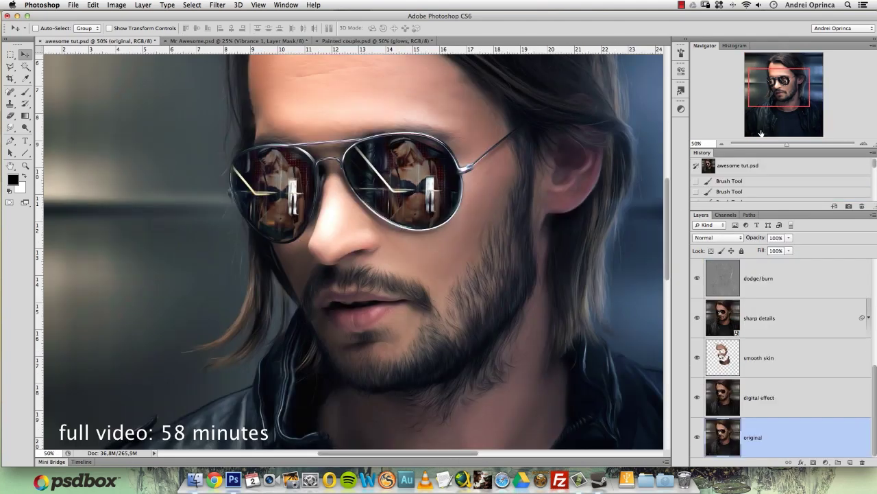